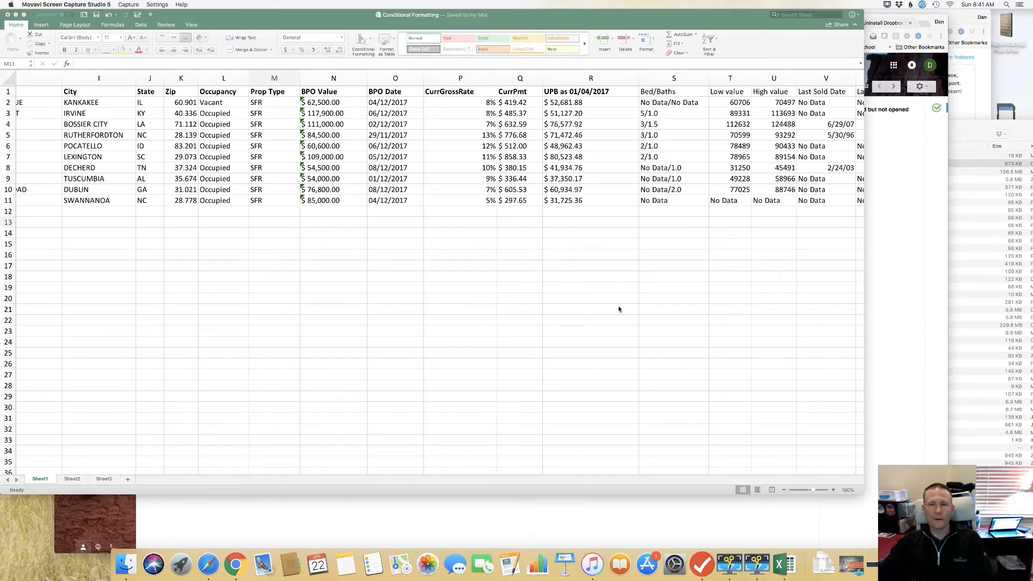
Rename the CurrPmt column header in cell Q1 as "P&I".
left_click(515, 95)
left_click(516, 93)
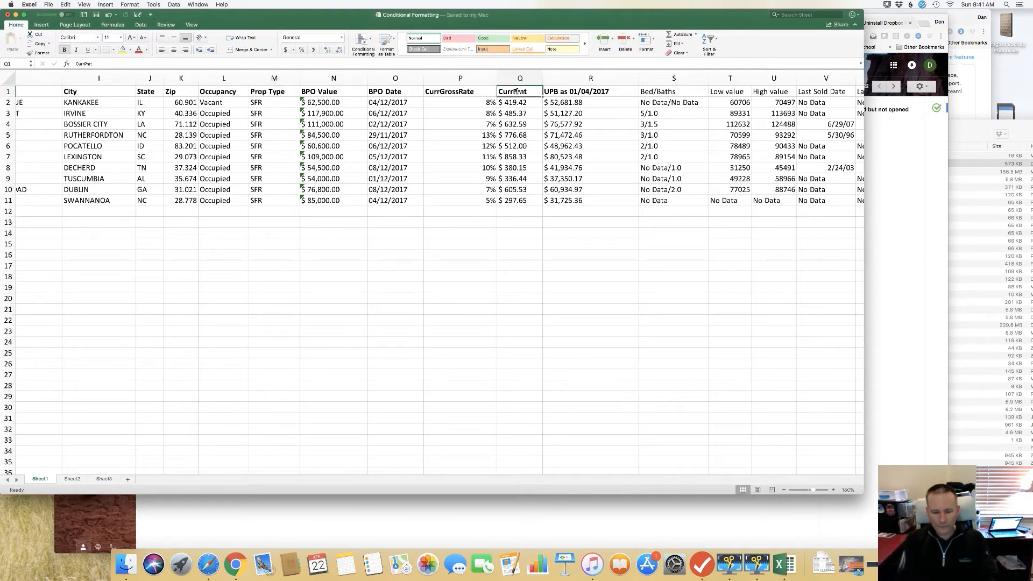
type("P&I")
key("Return")
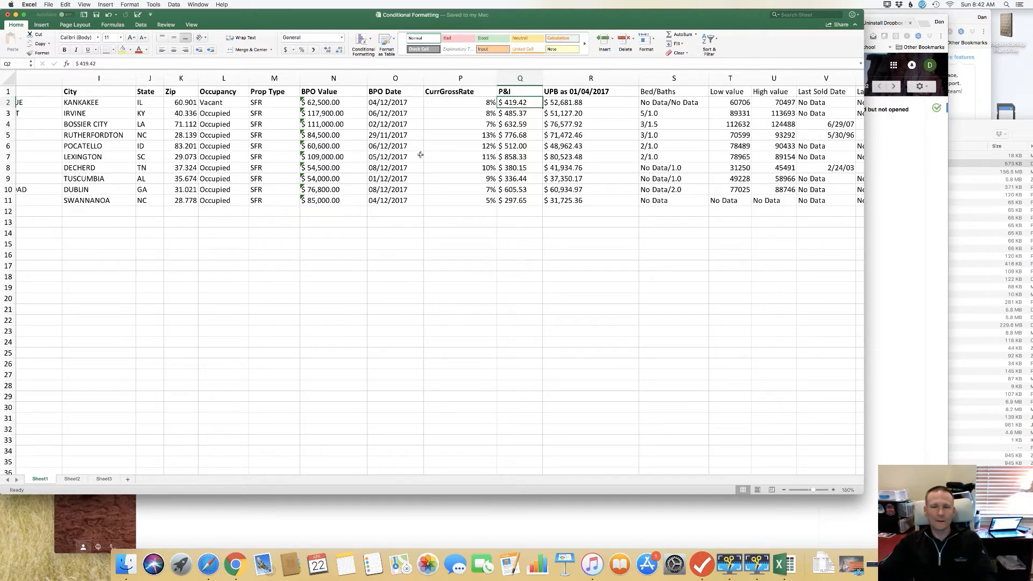
Move the Rental Rate Value column from AD to directly before the UPB as 01/04/2017 column.
scroll(702, 167, "right", 10)
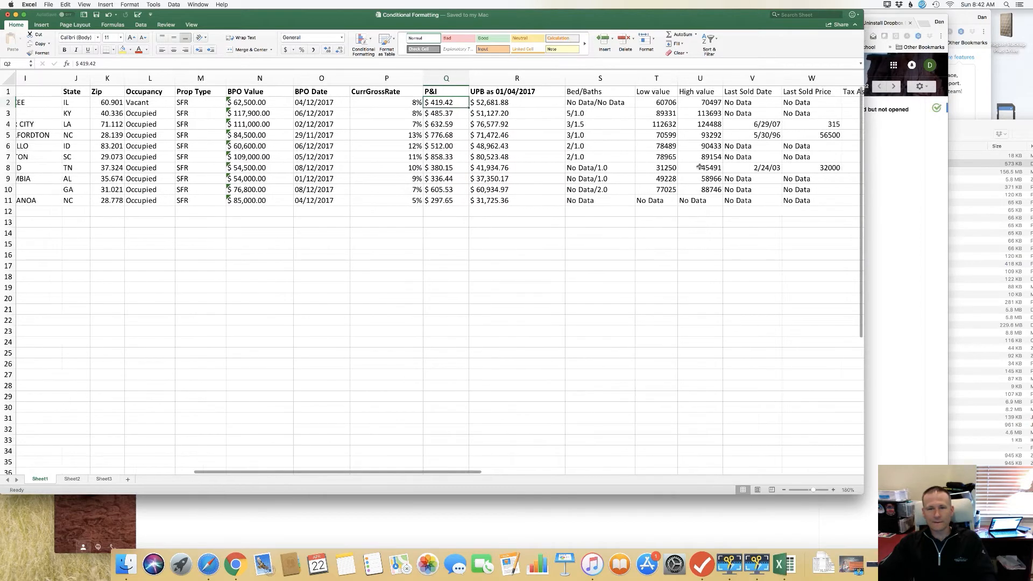
scroll(648, 158, "right", 1)
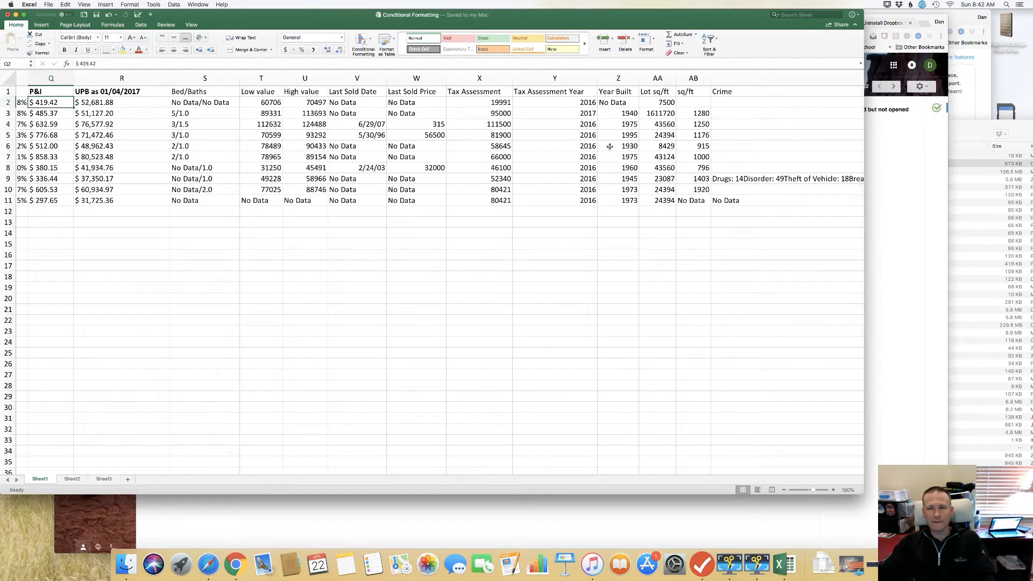
scroll(538, 151, "right", 8)
scroll(609, 146, "right", 1)
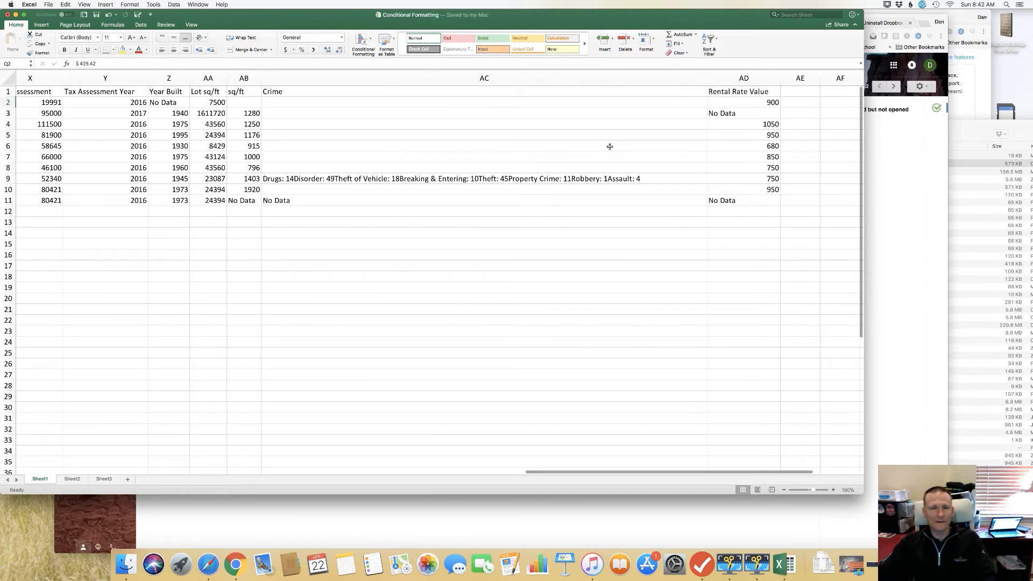
right_click(732, 79)
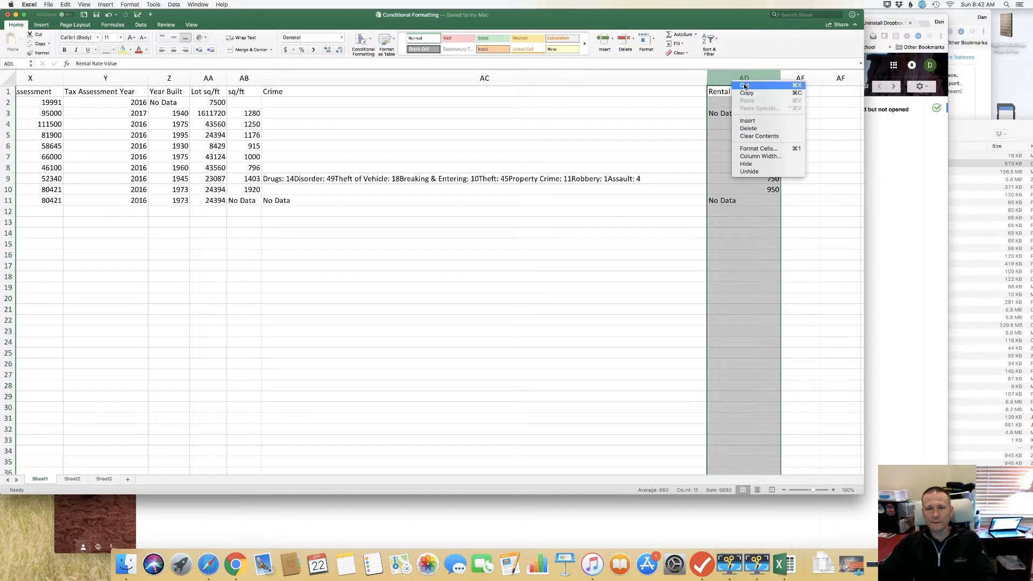
left_click(744, 85)
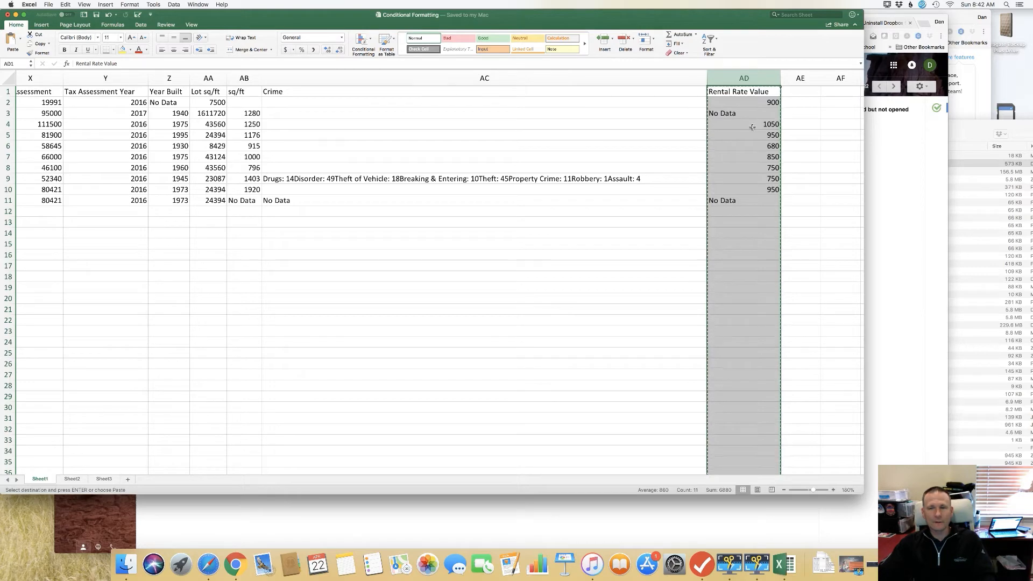
scroll(426, 143, "left", 6)
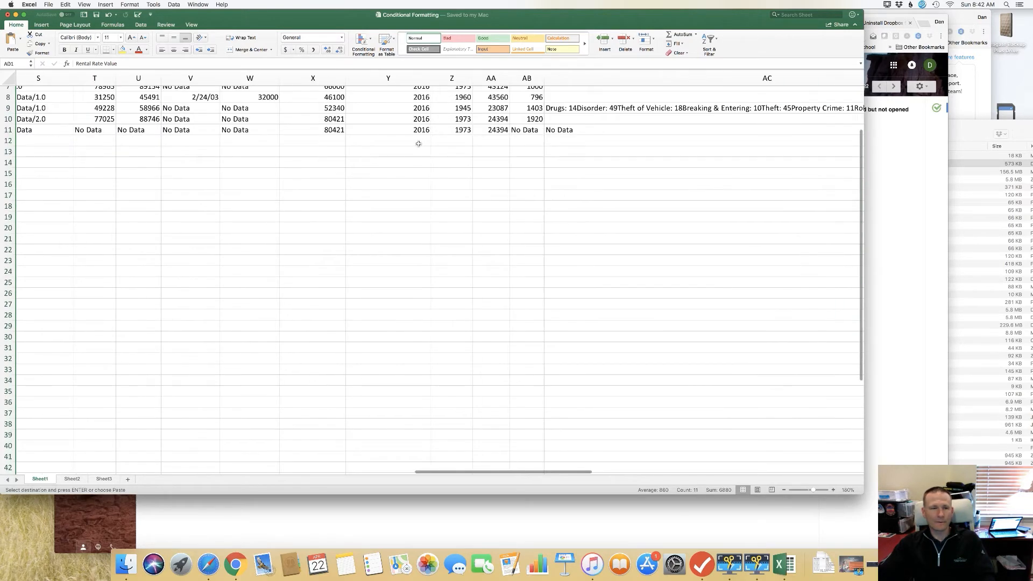
scroll(413, 145, "left", 3)
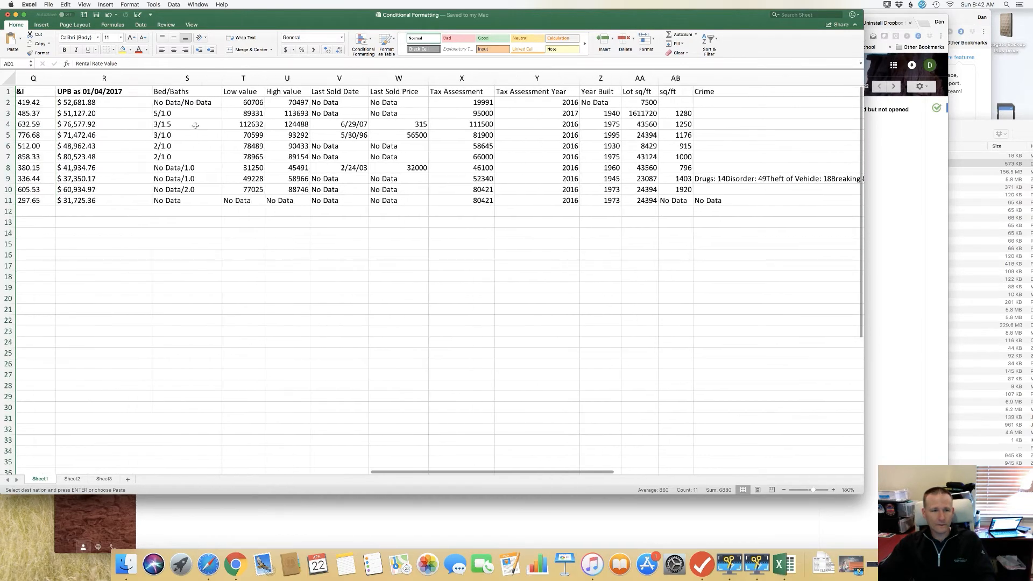
scroll(195, 125, "left", 2)
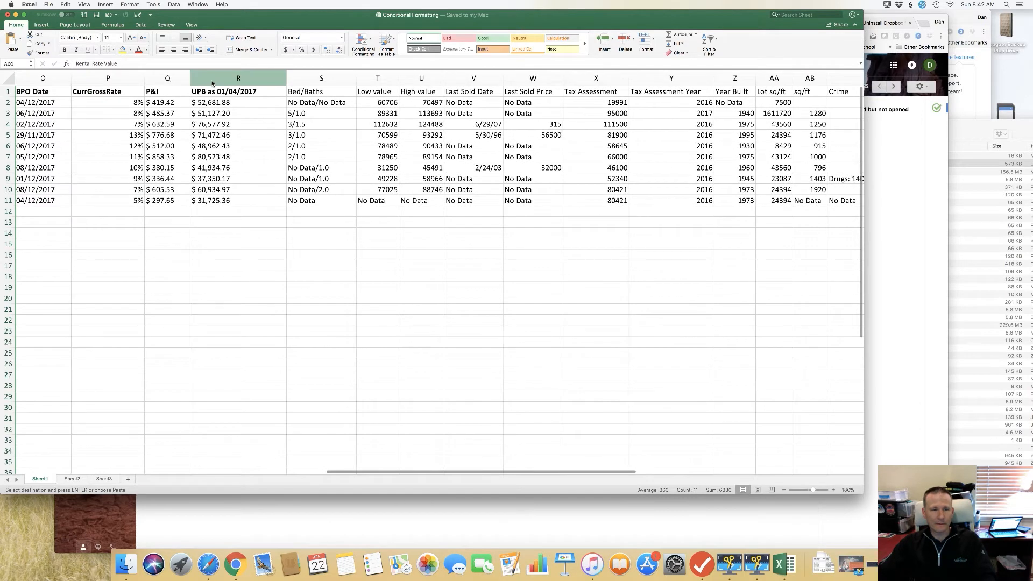
right_click(212, 80)
left_click(228, 120)
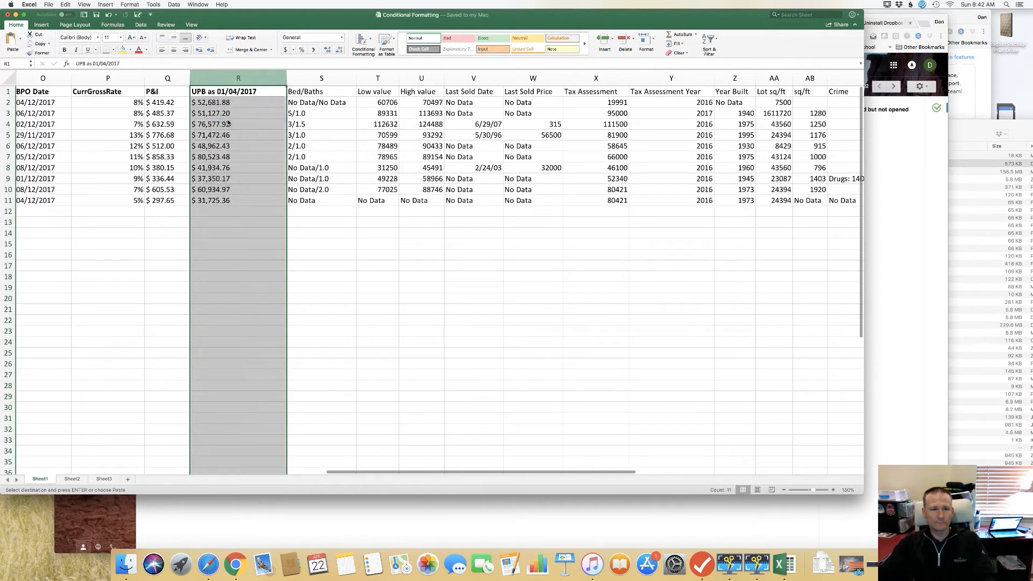
left_click(236, 135)
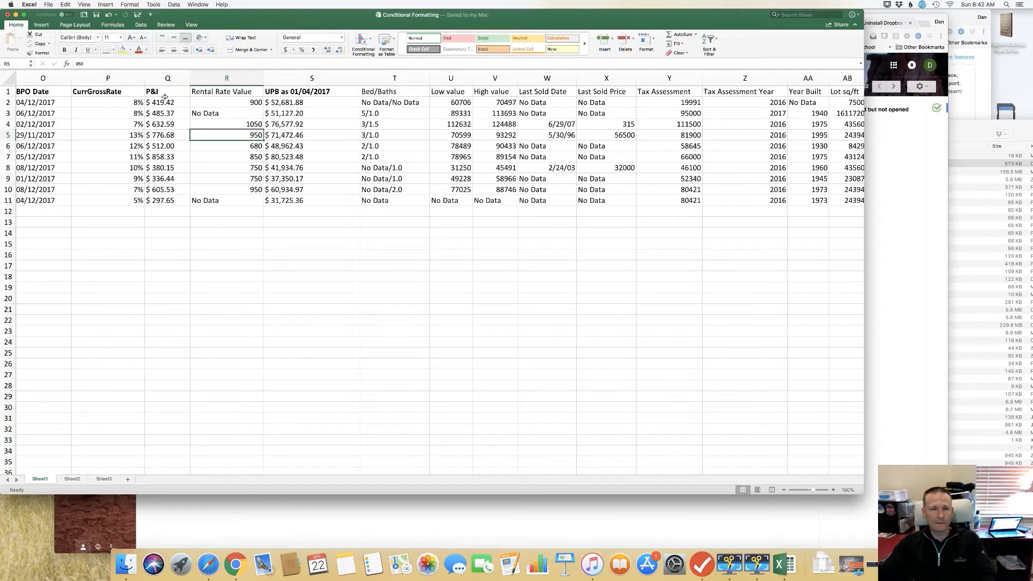
Insert a blank column before the UPB as 01/04/2017 column and title it "Rent - P&I".
right_click(281, 80)
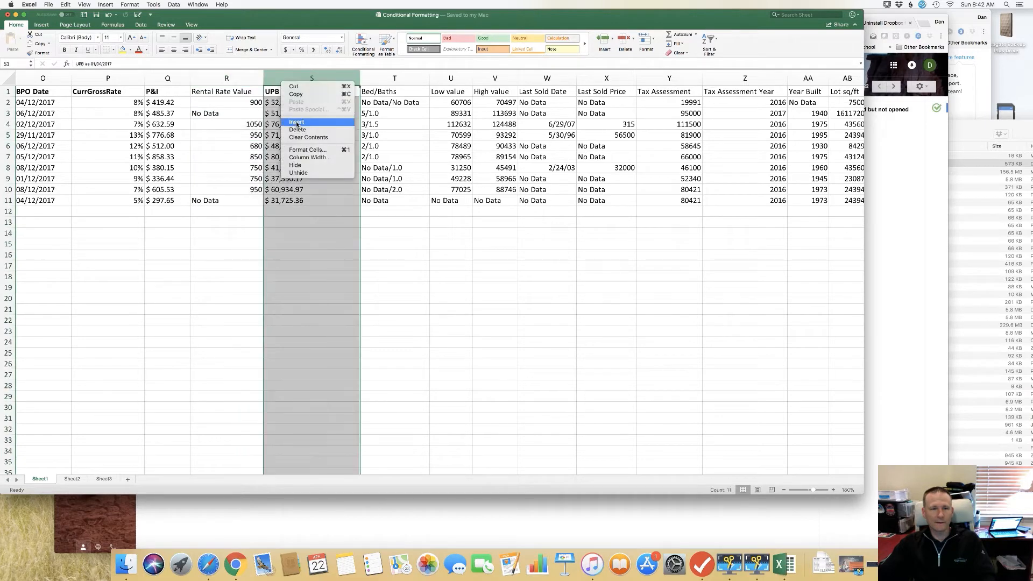
left_click(300, 125)
left_click(287, 93)
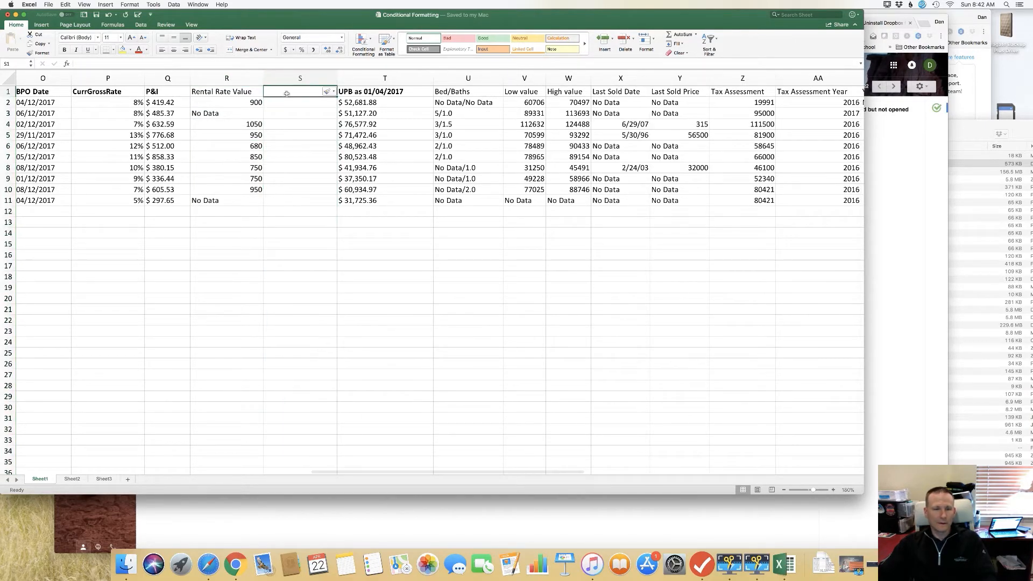
type("Re")
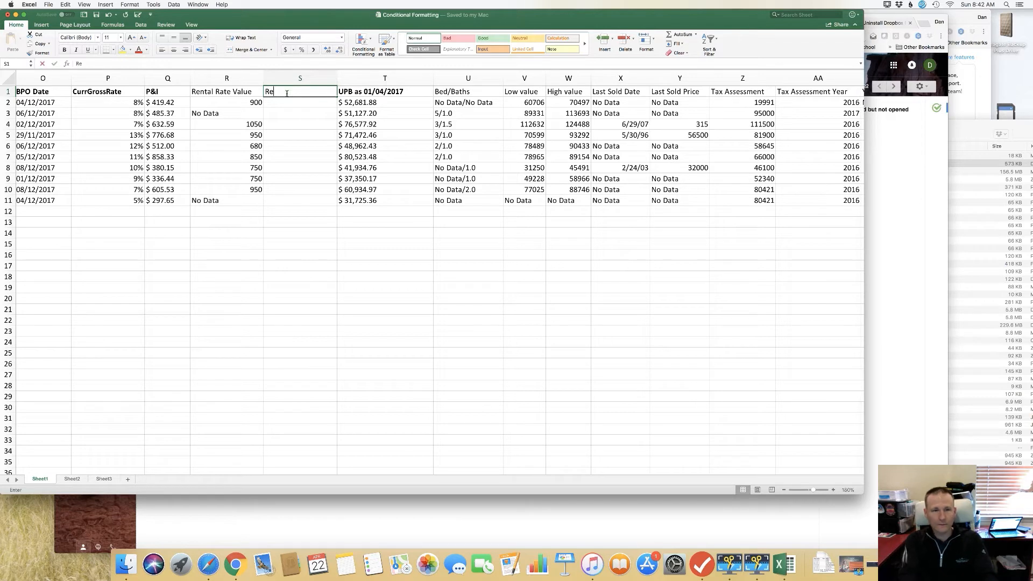
type("nt -")
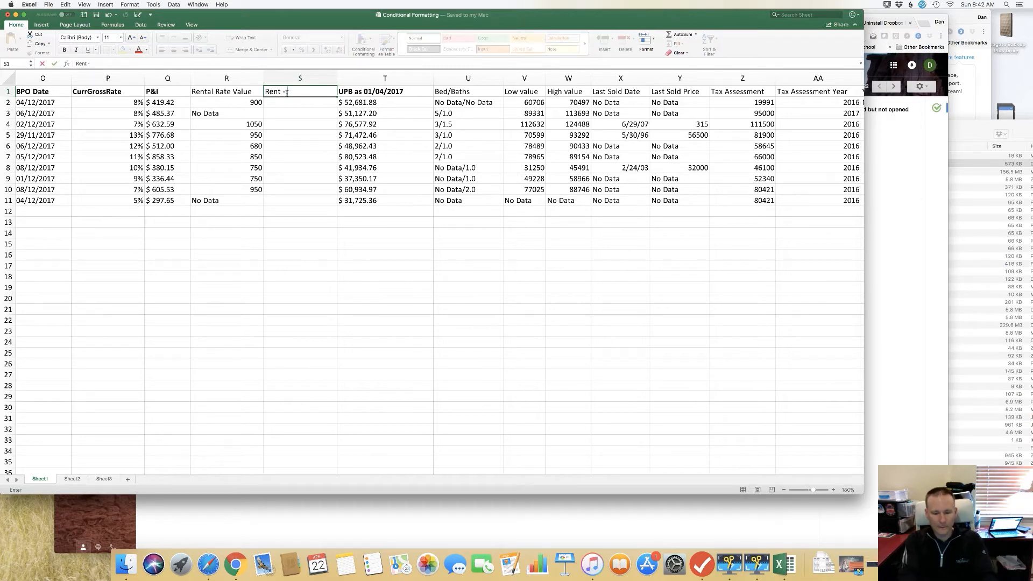
type(" P&I")
key("Return")
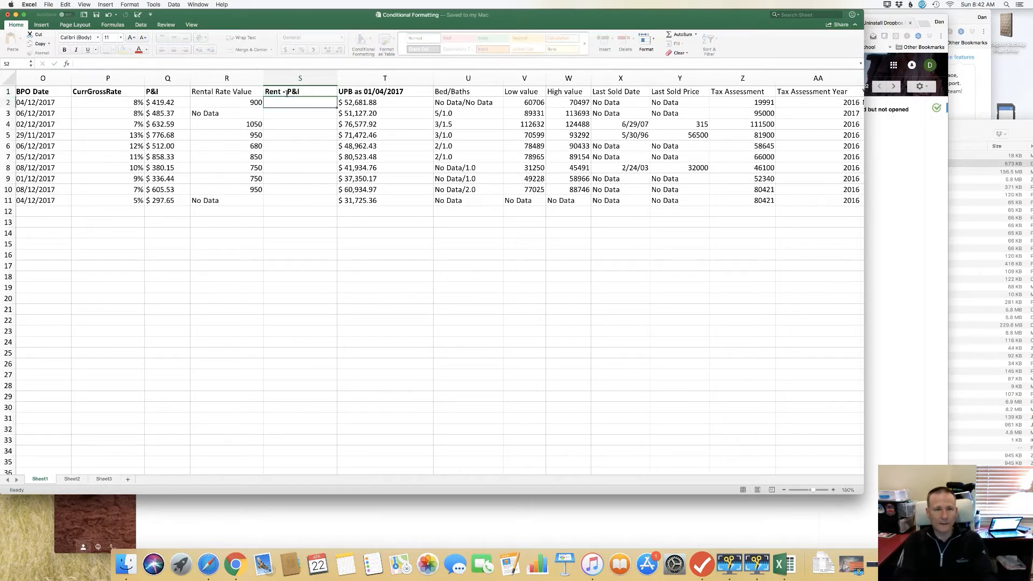
Enter the formula =R2-Q2 in cell S2 to subtract P&I from the rental rate value.
type("=")
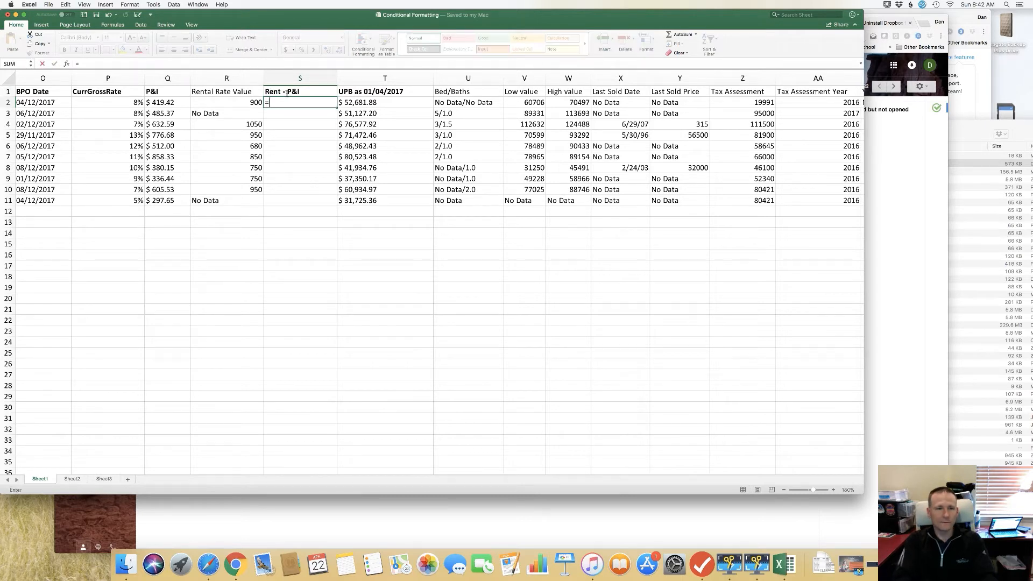
key("Left")
type("-")
key("Left")
key("Left")
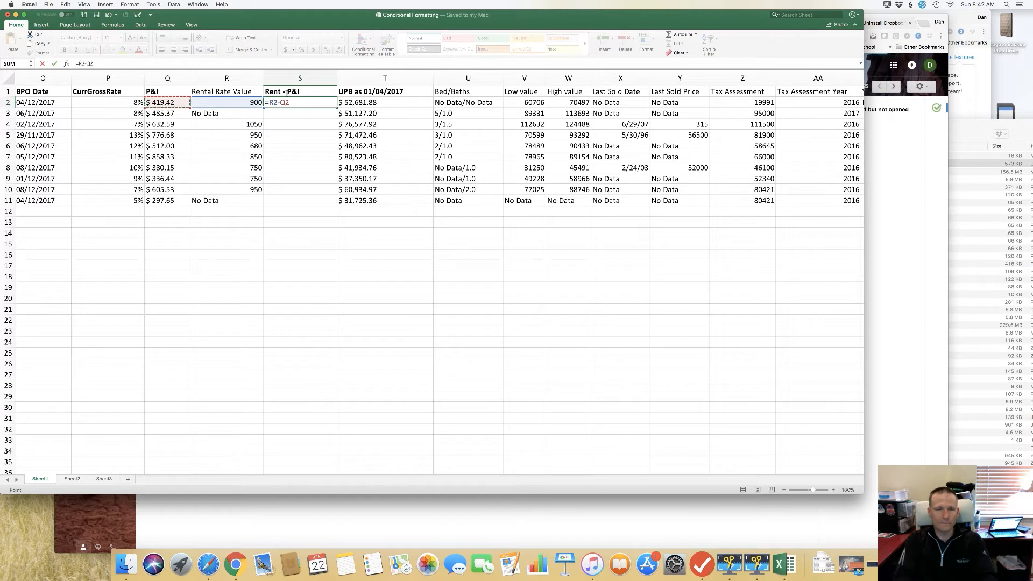
key("Return")
Fill the S2 formula down the Rent - P&I column through row 11.
key("Up")
key("shift+Down")
key("shift+Down")
key("shift+Down")
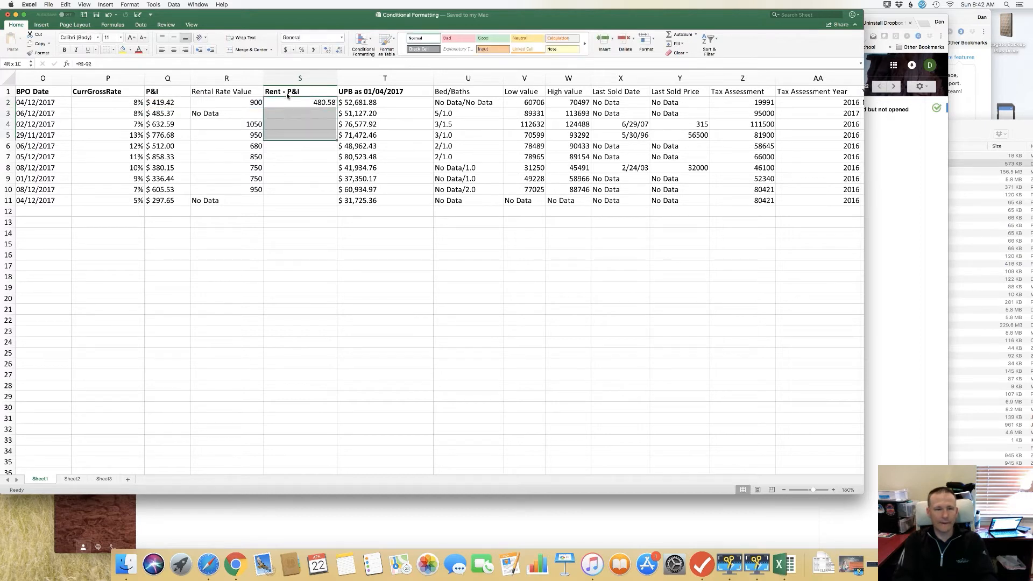
key("shift+Down")
key("shift+Down")
key("shift+Down")
key("shift+Down")
key("shift+Down")
key("shift+Down")
type("d")
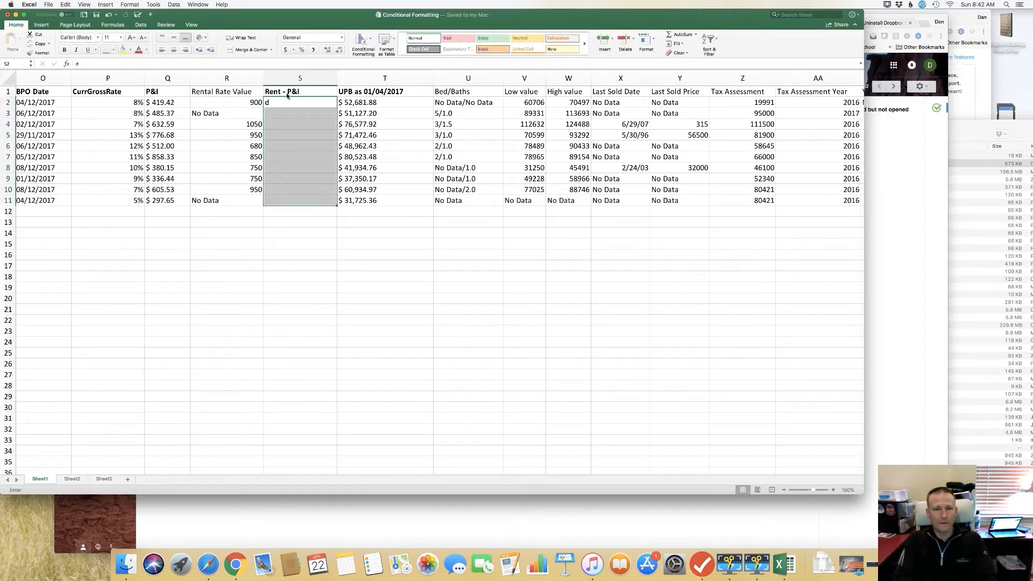
key("Escape")
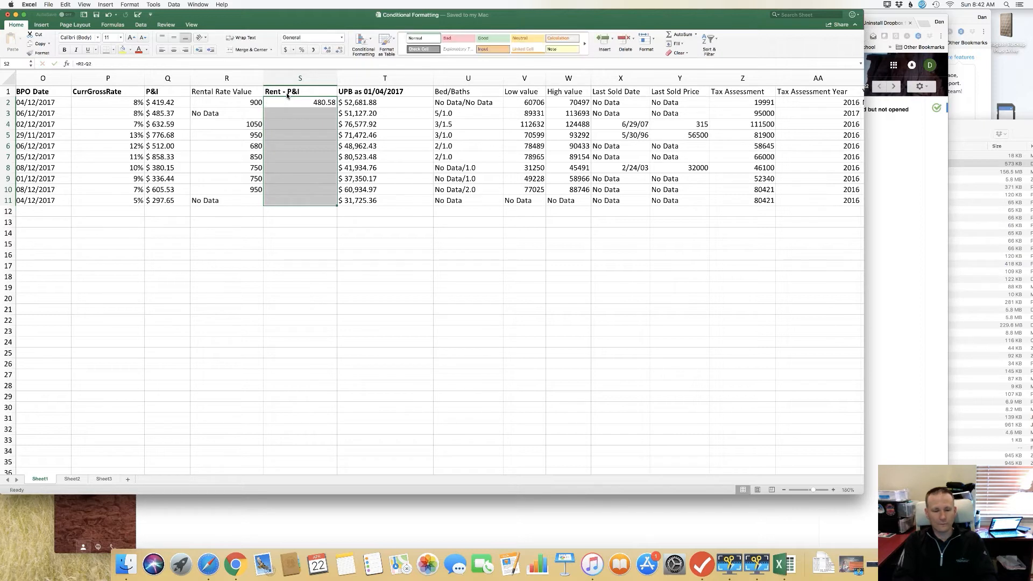
key("ctrl+d")
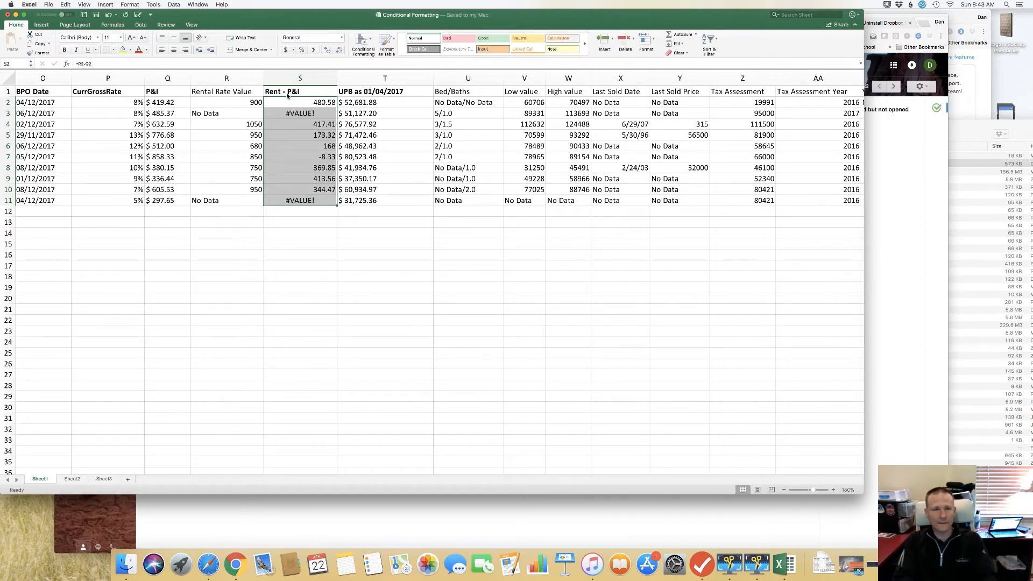
Clear the Rent - P&I formulas in S3 and S11, where the rental rate is No Data.
key("Down")
key("Delete")
key("Down")
key("Down")
key("Down")
key("Down")
key("Down")
key("Down")
key("Down")
key("Down")
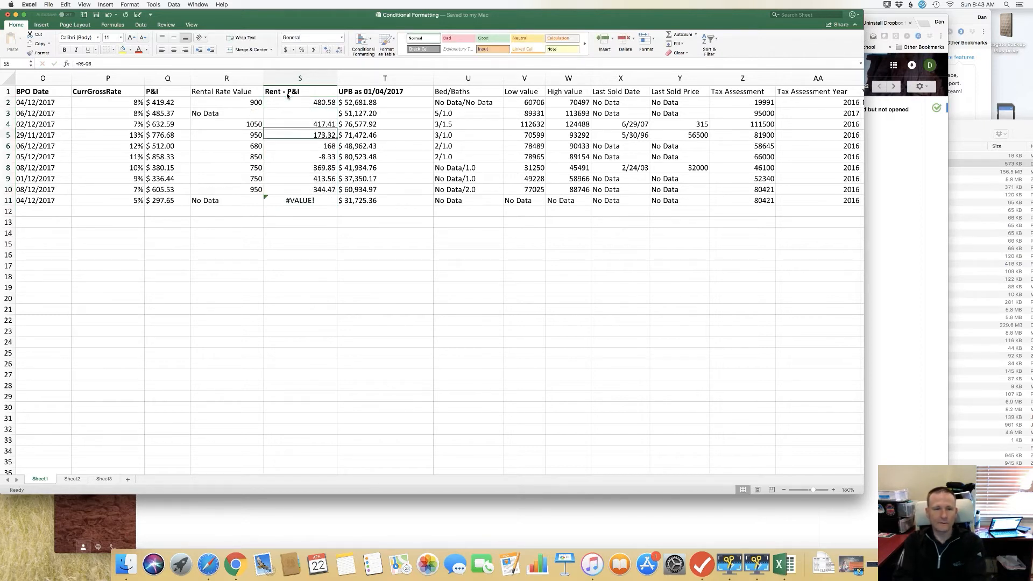
key("Delete")
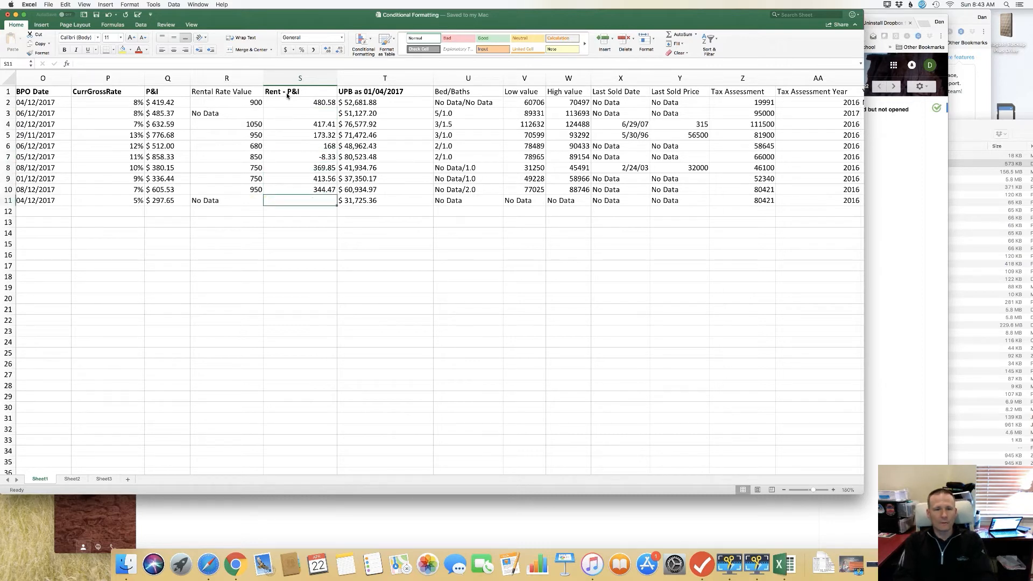
Examine the Rent - P&I result in row 7 against its rent and P&I, and compare the neighbouring rows.
key("Up")
key("Up")
key("Up")
key("Up")
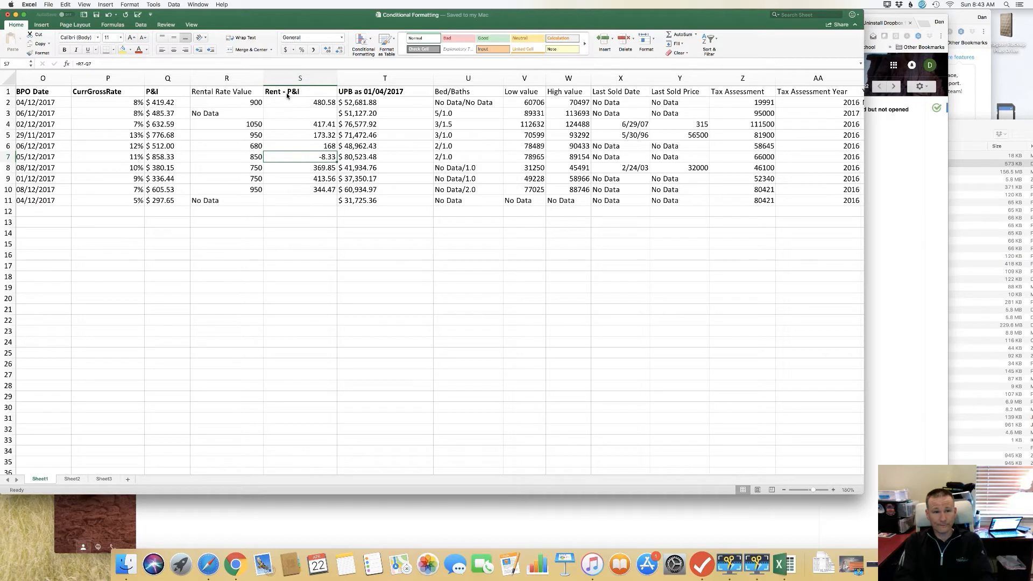
key("Left")
key("Left")
key("Right")
key("Right")
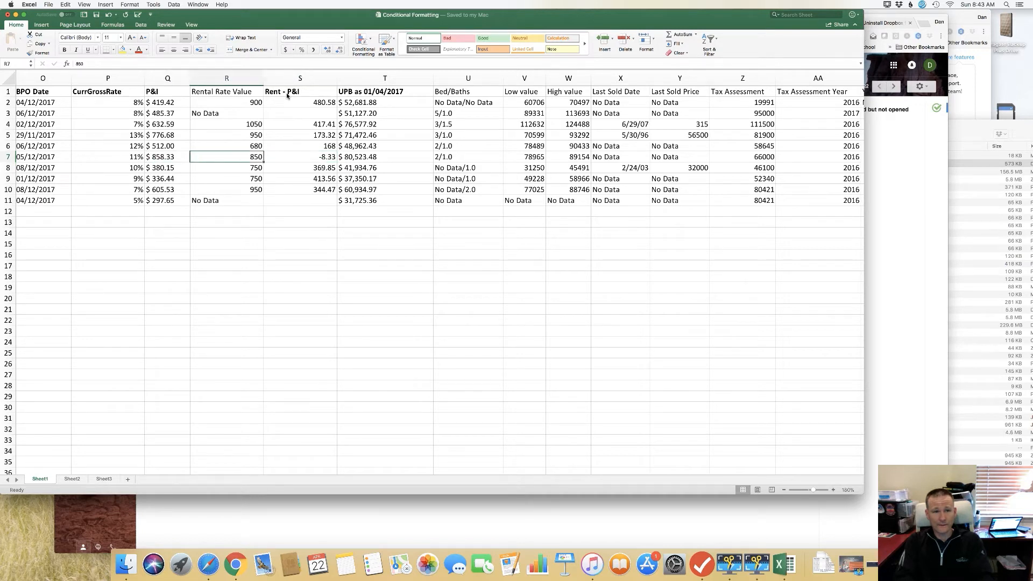
key("Up")
key("Up")
key("Down")
key("Down")
key("Down")
key("Down")
key("Up")
key("Up")
key("Up")
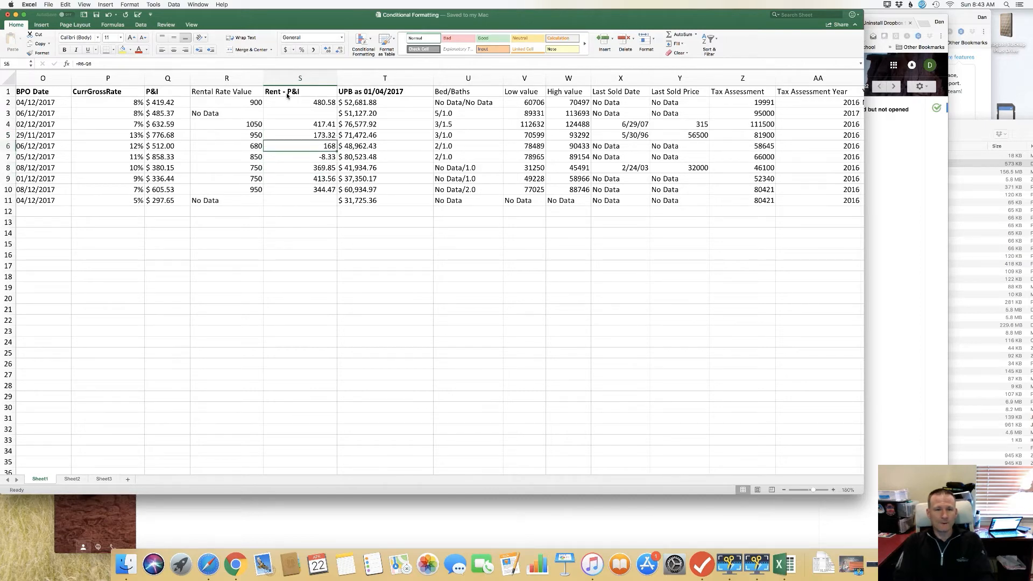
Highlight Rent - P&I values in S2:S11 that are less than 0 using Light Red Fill with Dark Red Text.
scroll(372, 224, "down", 5)
scroll(372, 224, "left", 2)
scroll(373, 224, "up", 5)
scroll(373, 224, "left", 1)
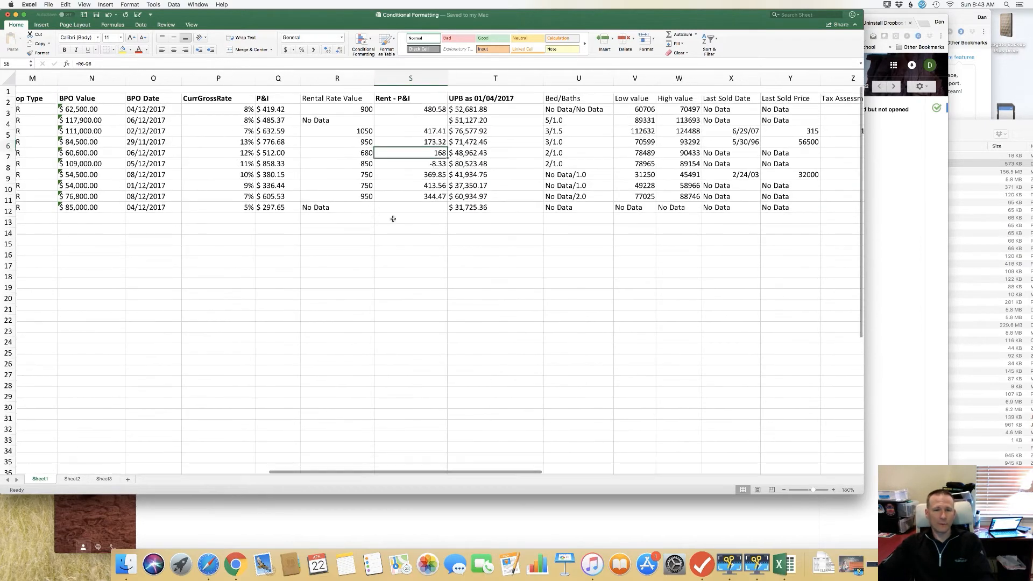
left_click(423, 113)
mouse_move(423, 103)
left_mouse_down()
mouse_move(419, 208)
mouse_move(419, 200)
left_mouse_up()
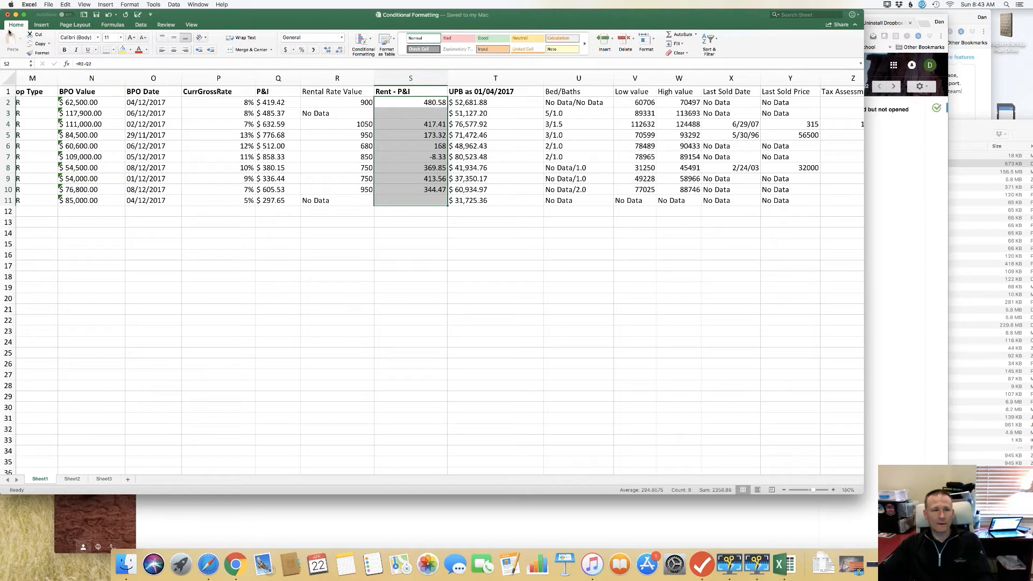
left_click(367, 49)
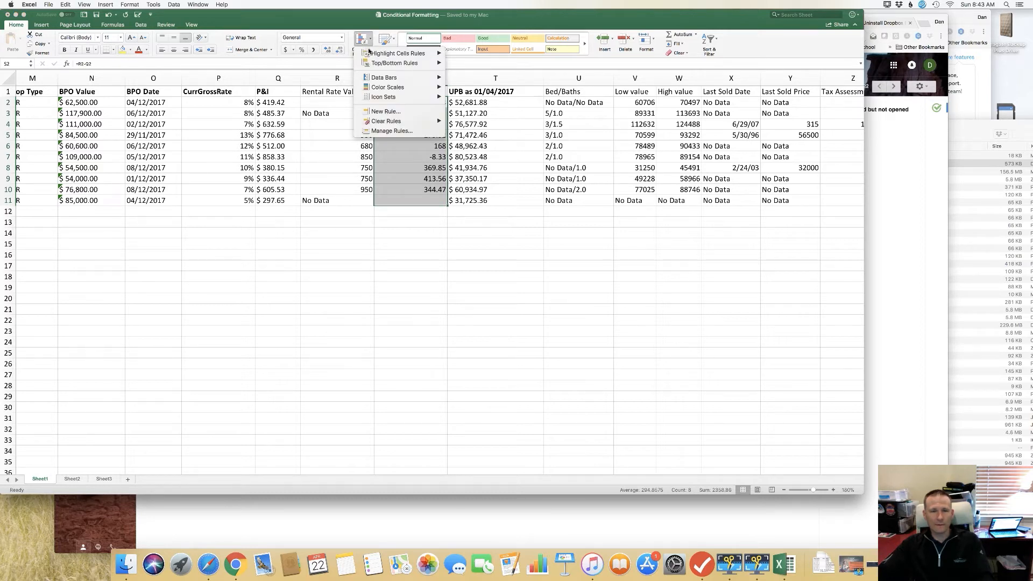
mouse_move(391, 56)
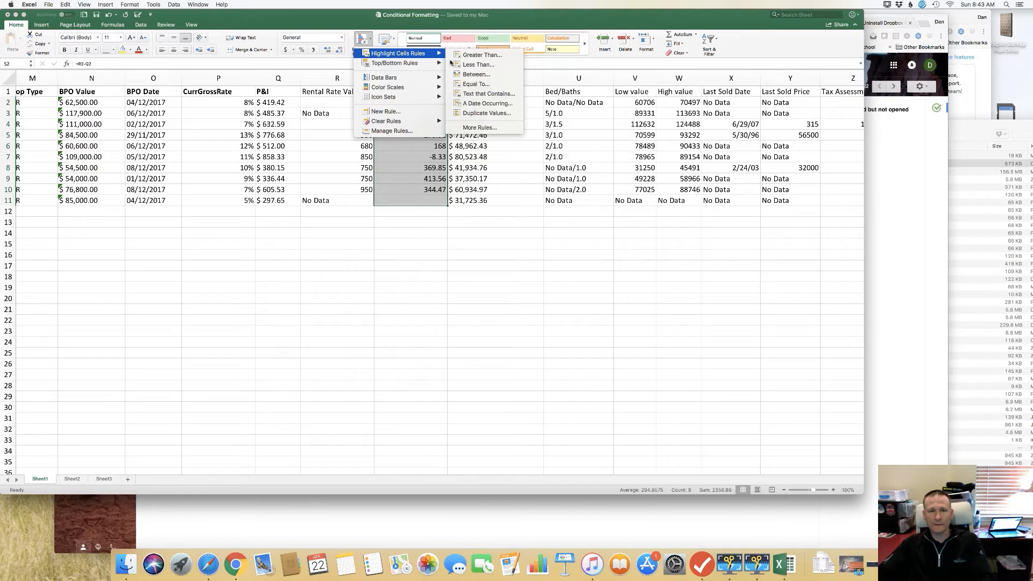
left_click(469, 65)
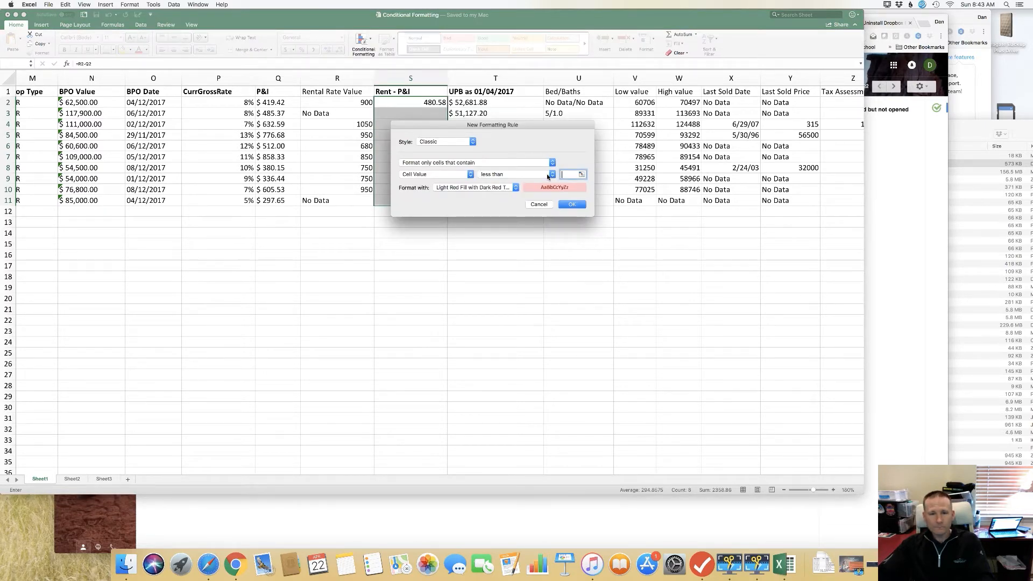
type("0")
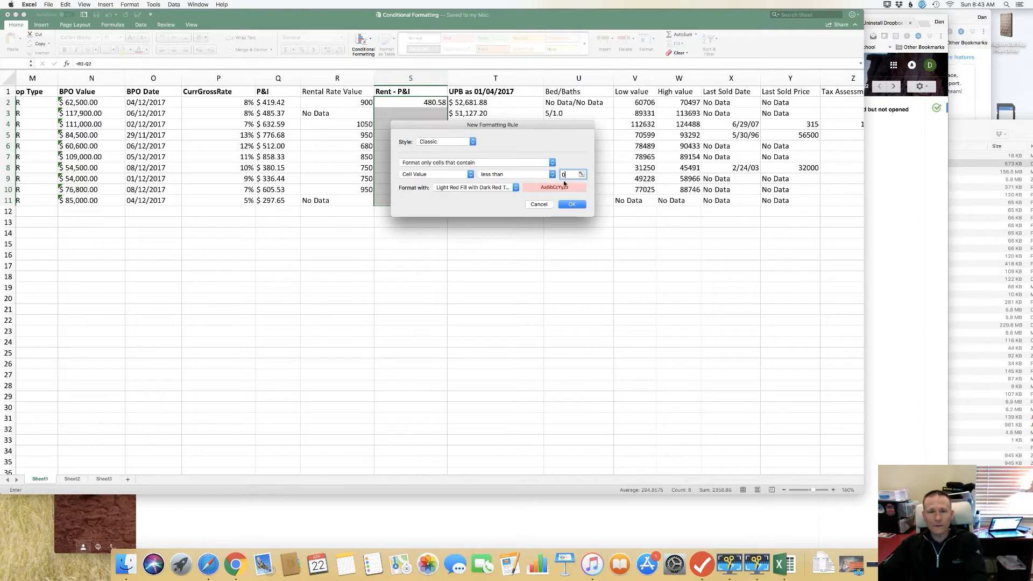
left_click(472, 188)
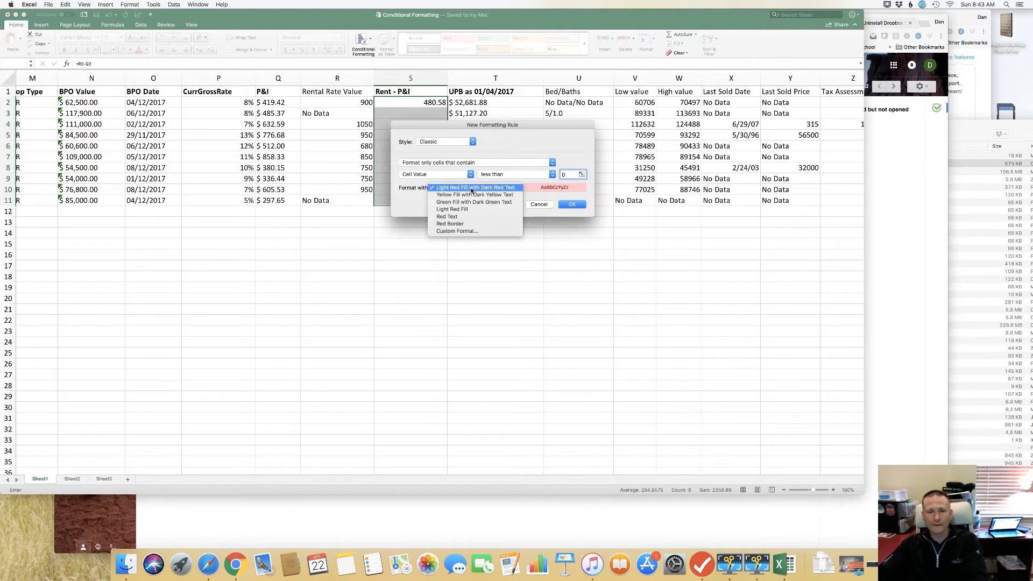
left_click(572, 204)
left_click(572, 205)
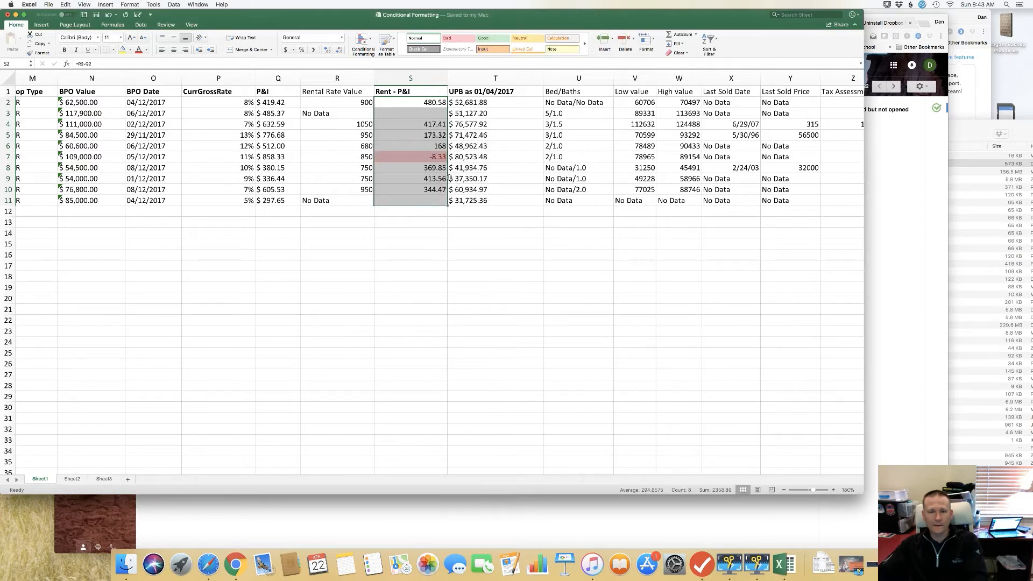
Edit the conditional formatting rule on the Rent - P&I values so it applies to cell values less than 300.
left_click(437, 158)
left_click_drag(427, 103, 425, 200)
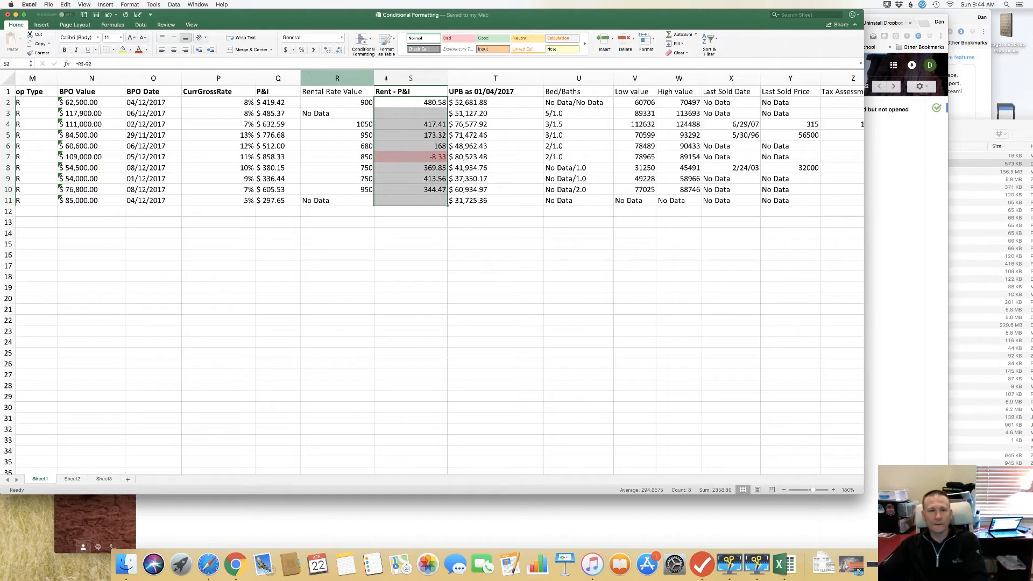
left_click(368, 54)
mouse_move(391, 126)
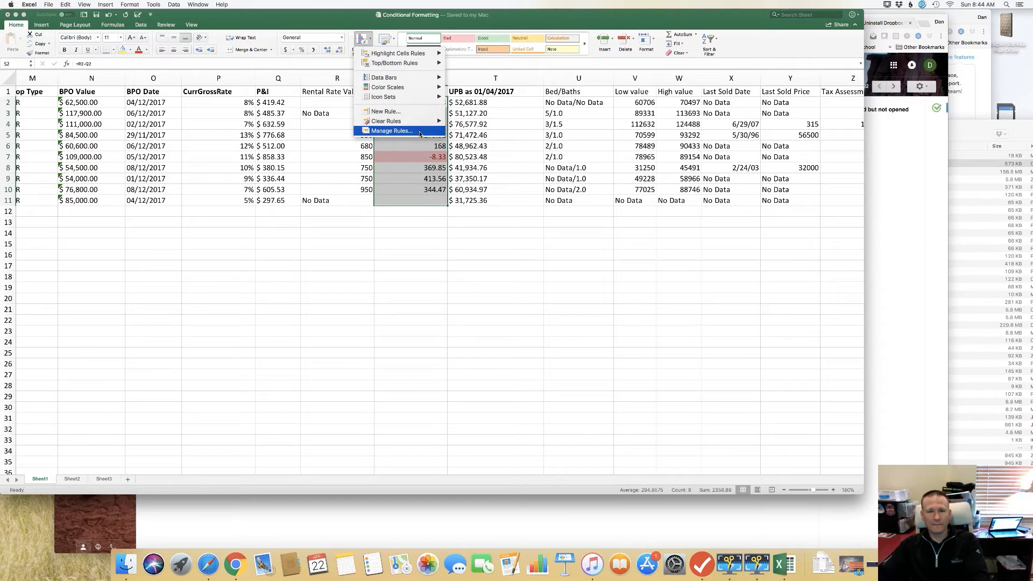
left_click(419, 133)
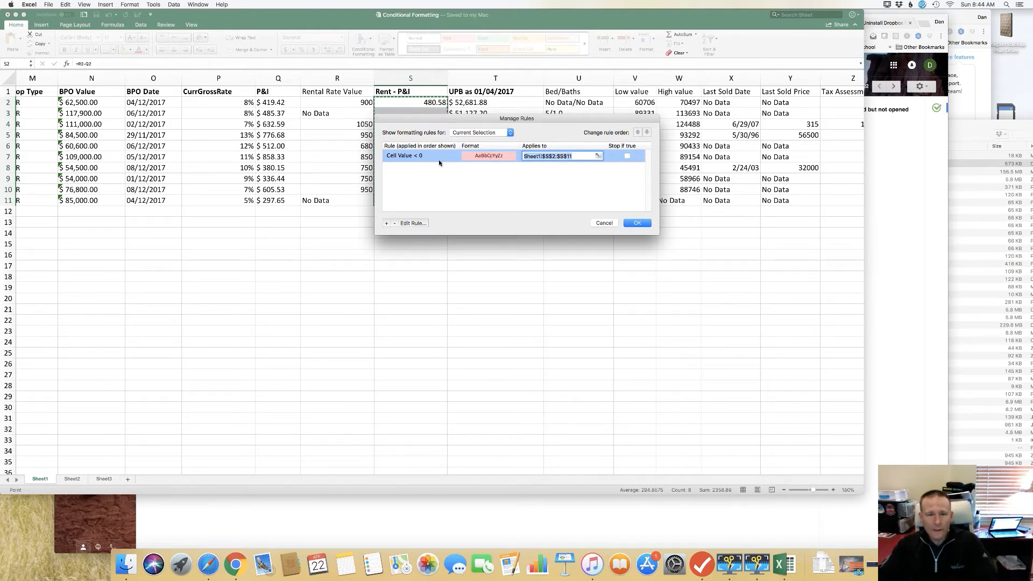
left_click(495, 134)
left_click(495, 133)
left_click(413, 223)
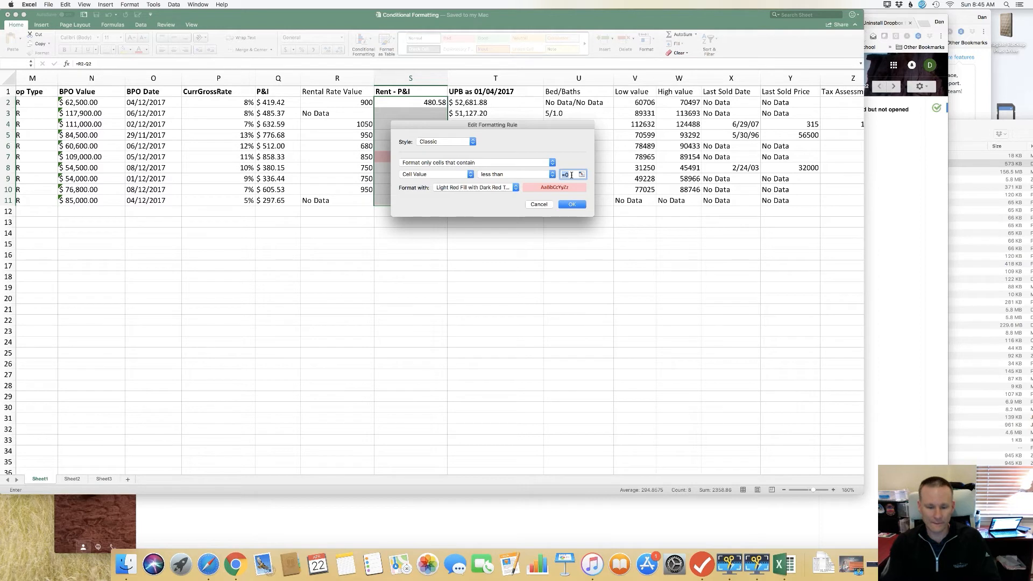
type("300")
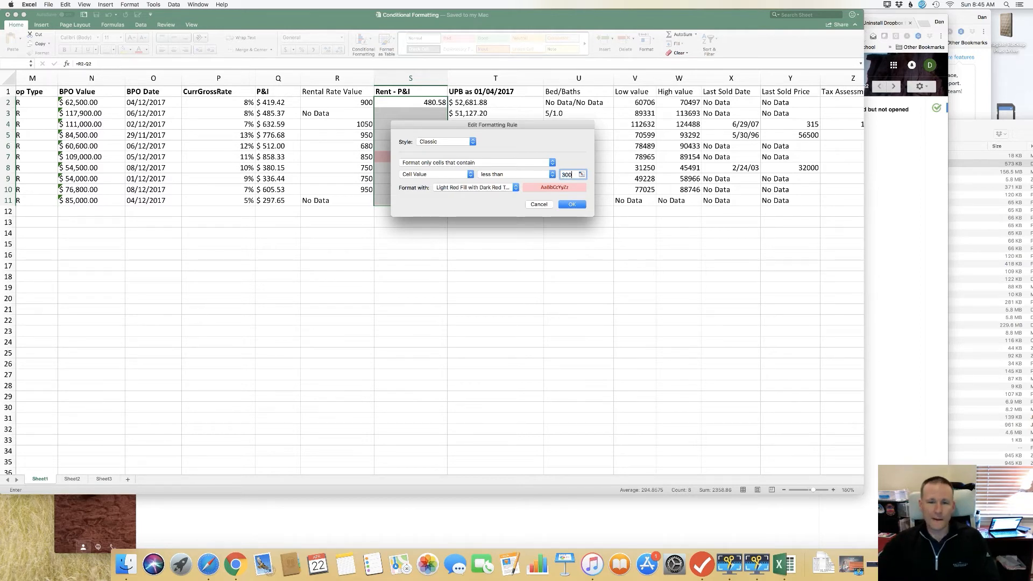
left_click(575, 205)
left_click(635, 223)
left_click(434, 221)
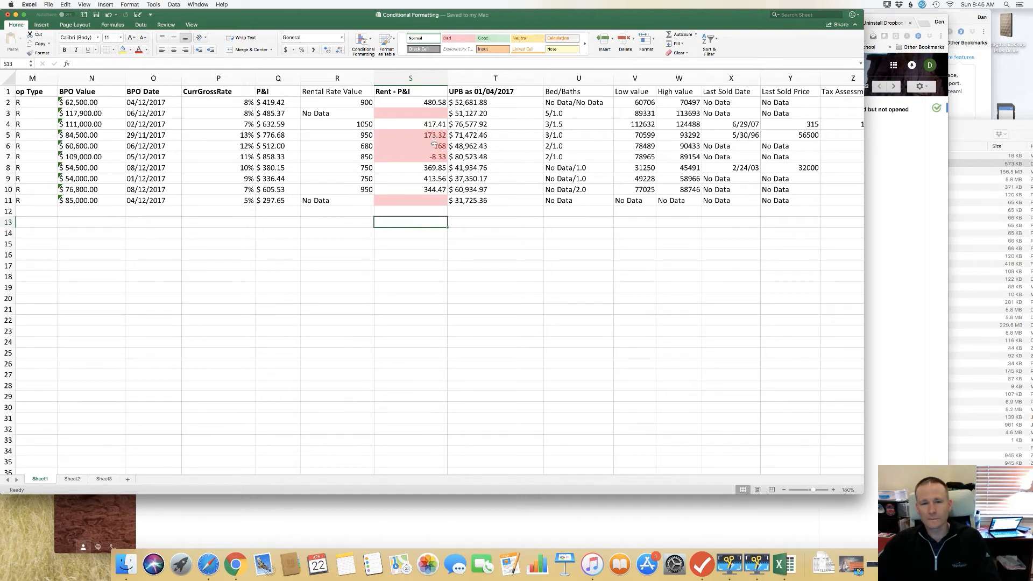
Change the format of the less-than-300 rule on S2:S11 to Green Fill with Dark Green Text.
left_click_drag(430, 102, 416, 198)
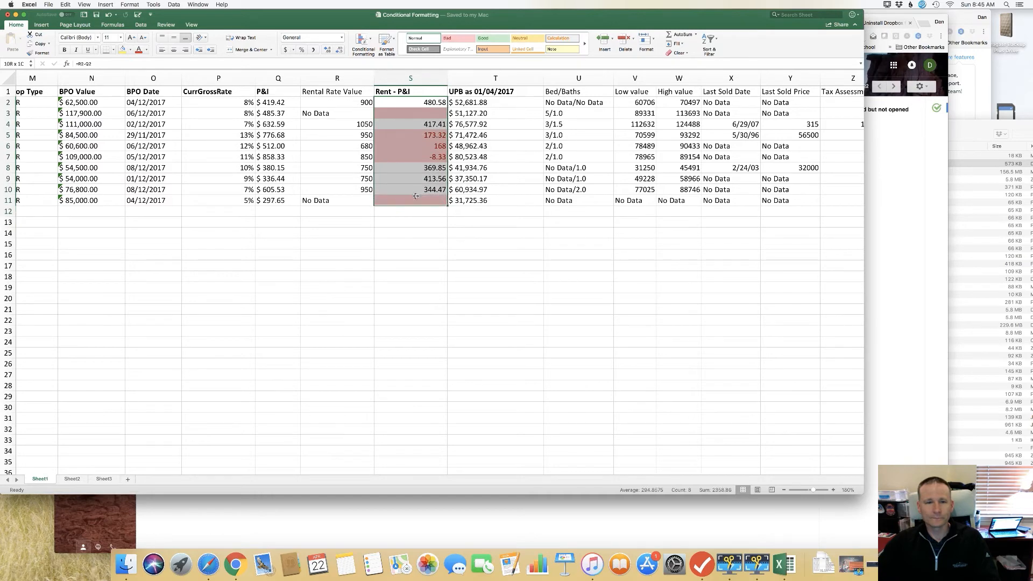
left_click(363, 43)
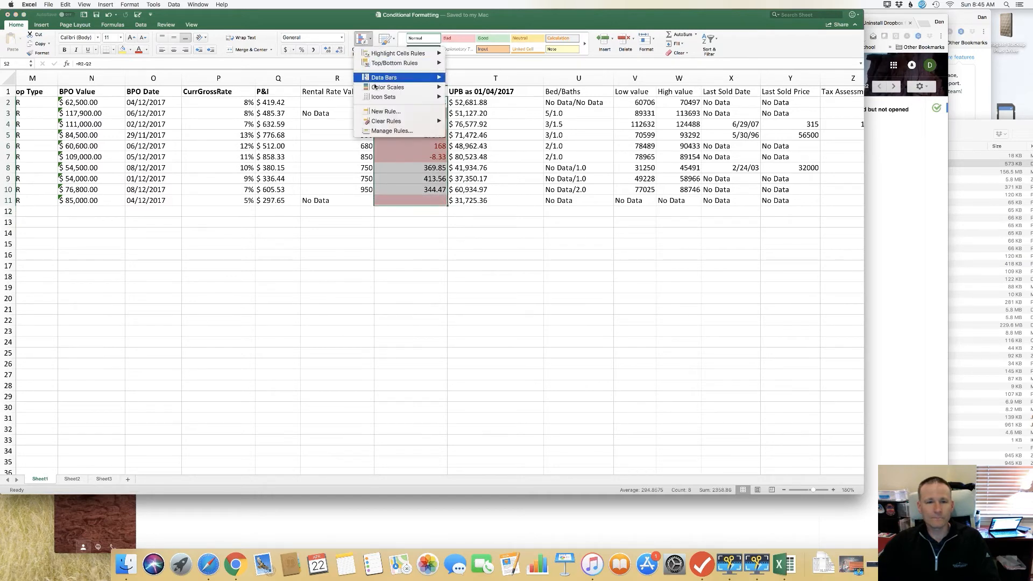
left_click(393, 131)
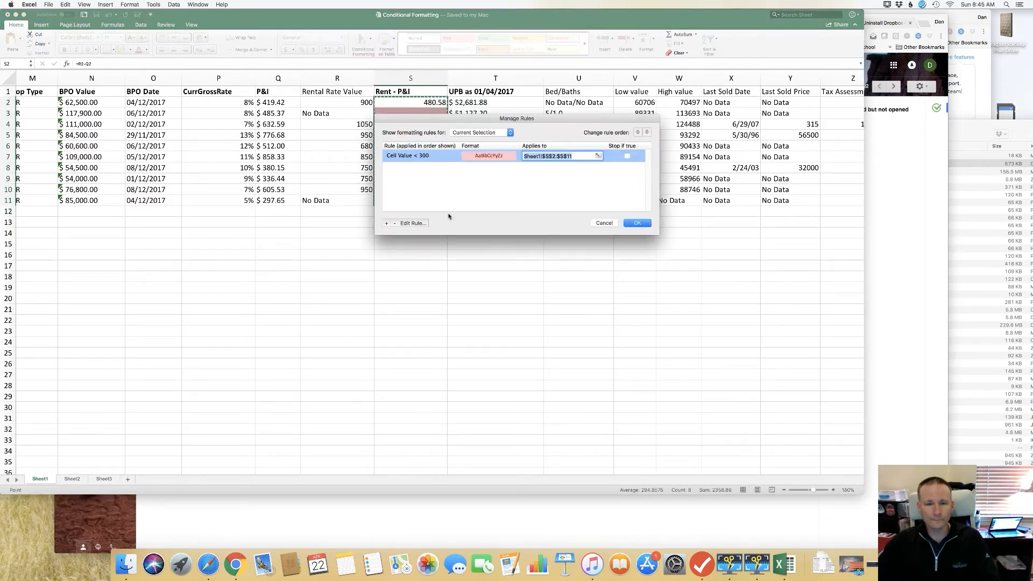
left_click(413, 222)
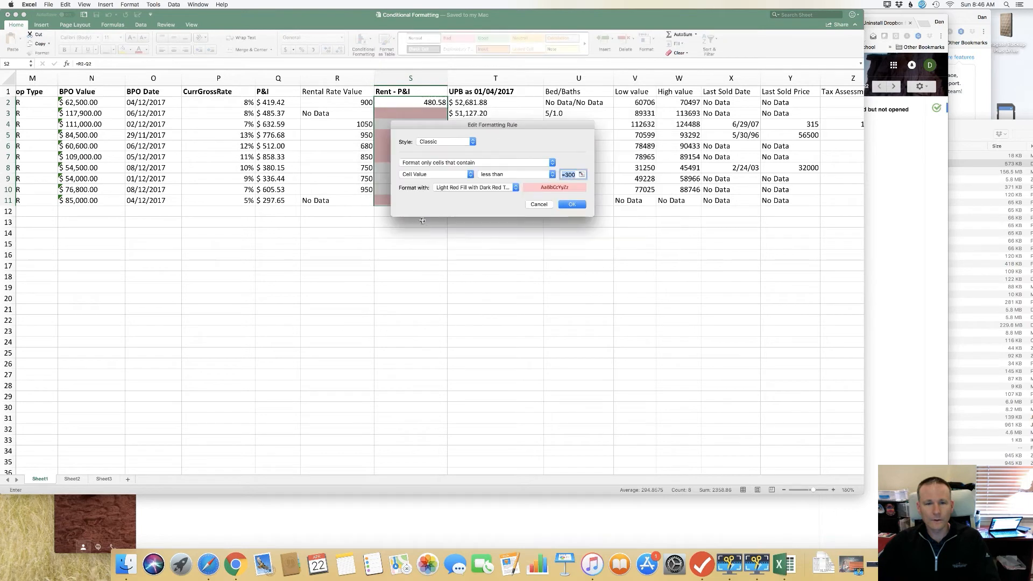
left_click(509, 189)
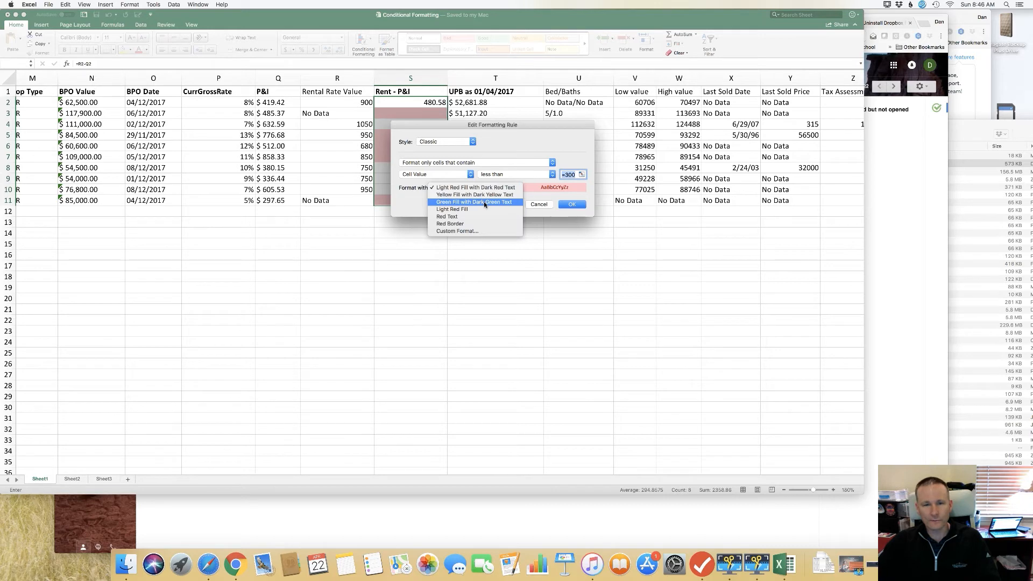
left_click(484, 202)
left_click(571, 204)
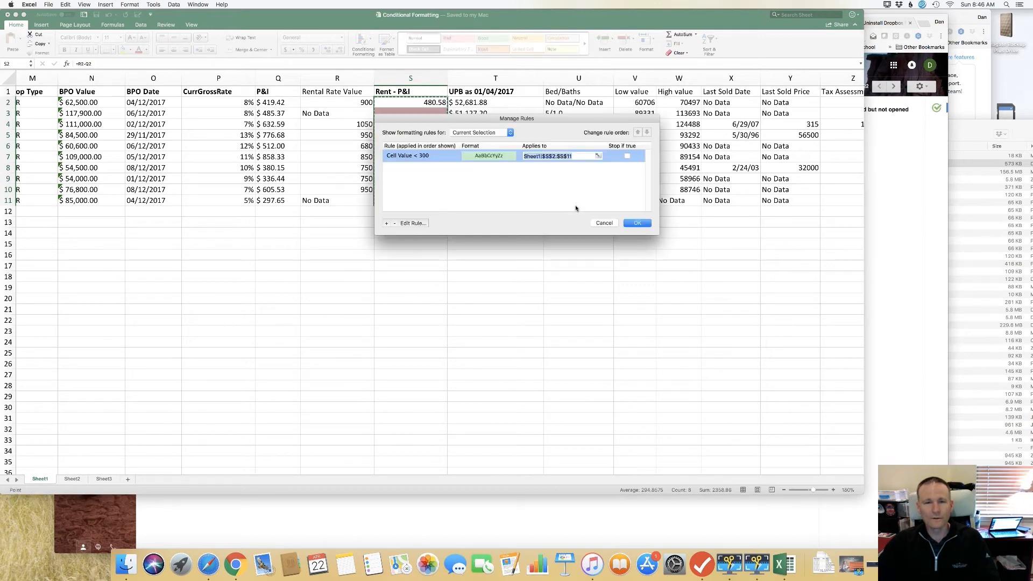
left_click(637, 222)
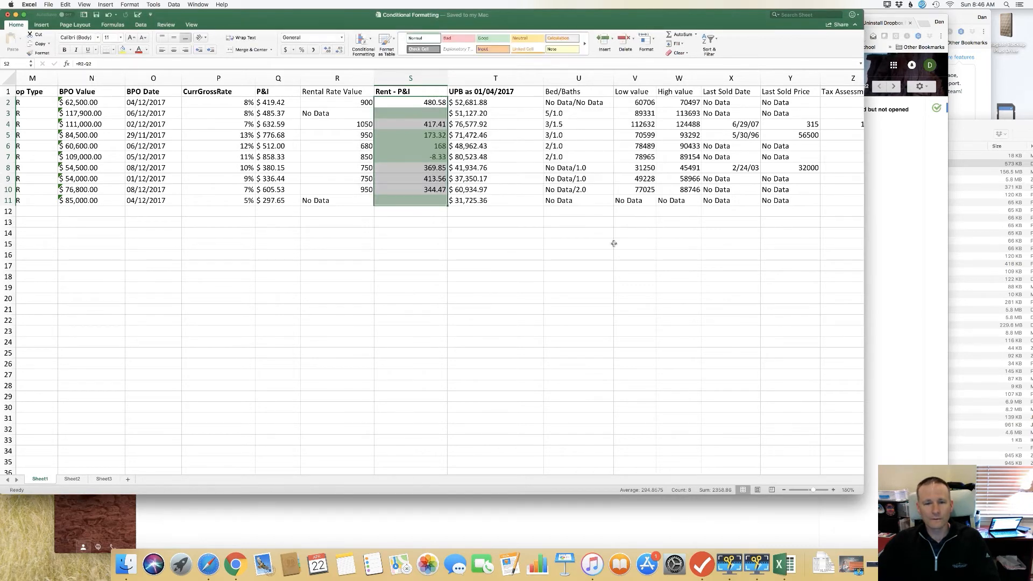
Examine the custom format options available for the less-than-300 rule on the Rent - P&I values.
left_click(359, 54)
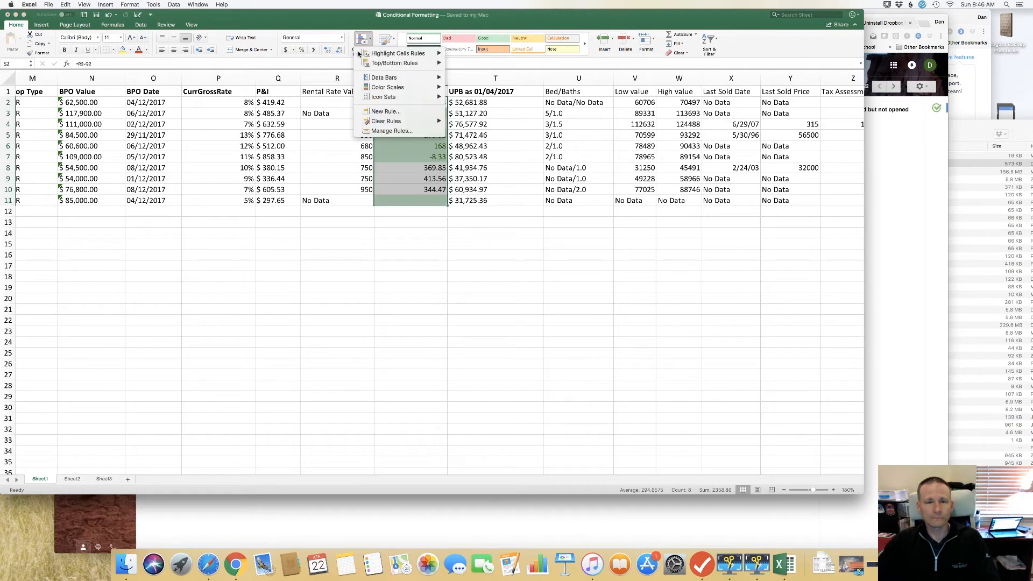
left_click(390, 129)
left_click(413, 223)
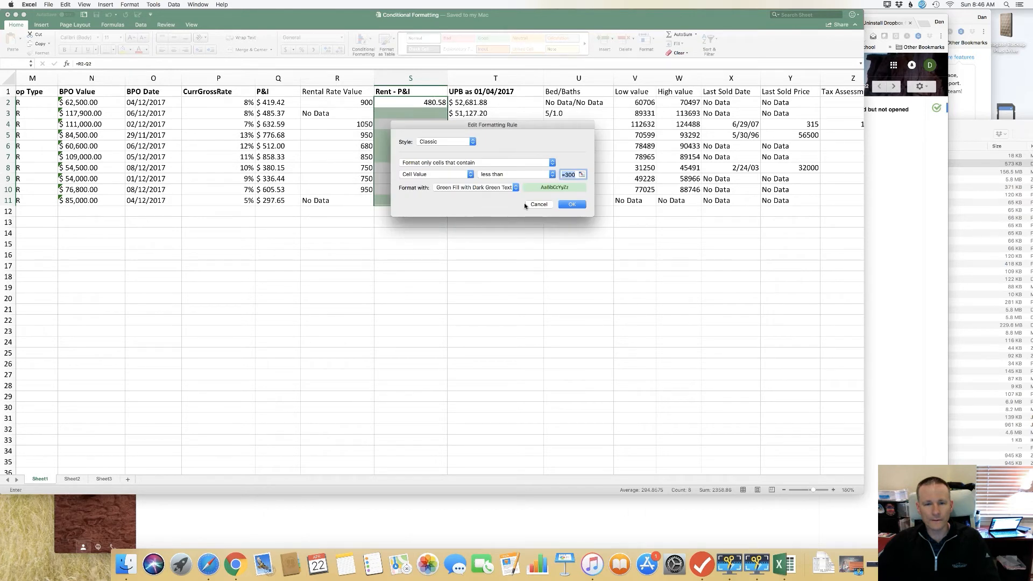
left_click(491, 189)
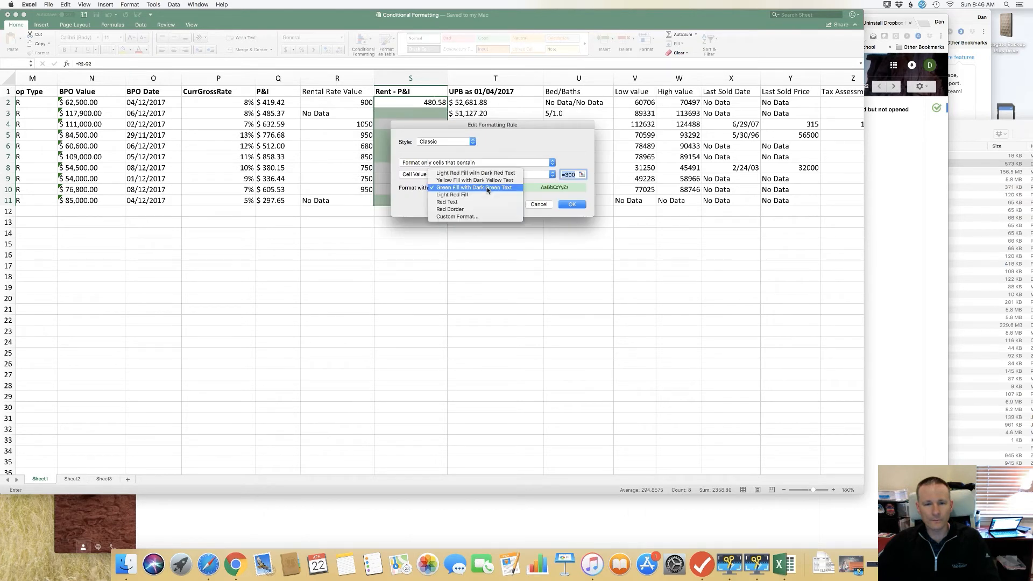
left_click(462, 216)
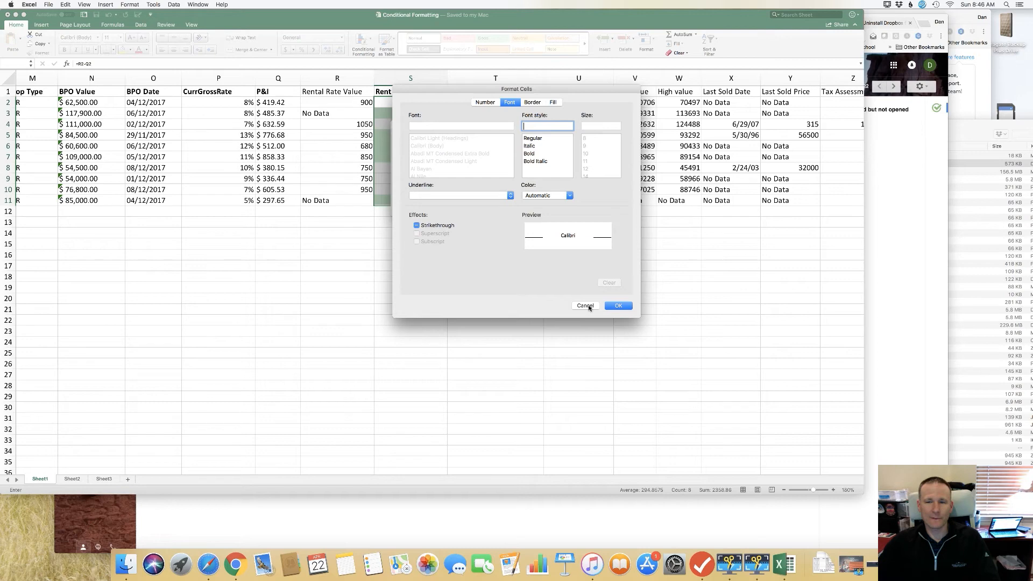
left_click(586, 305)
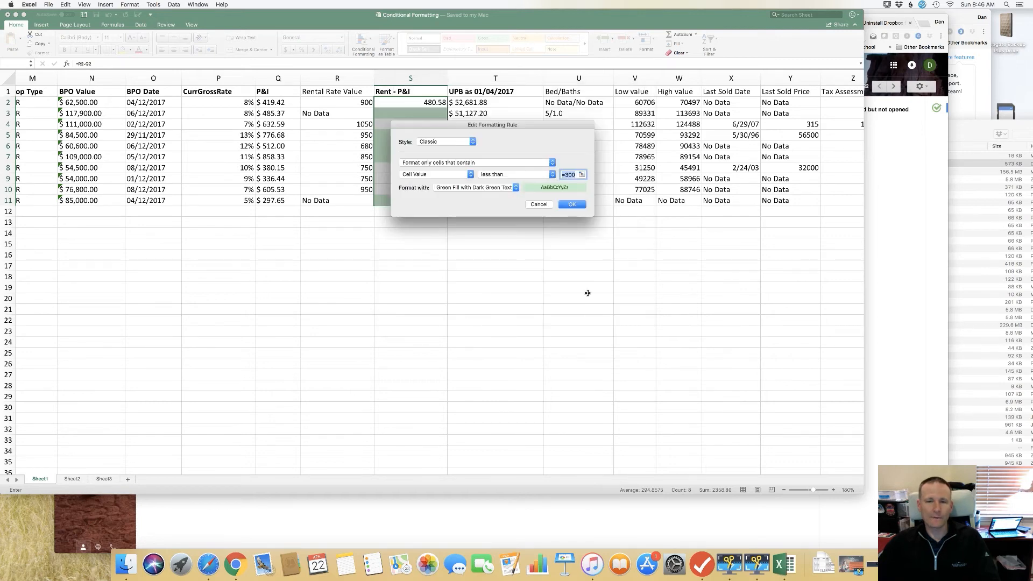
left_click(574, 205)
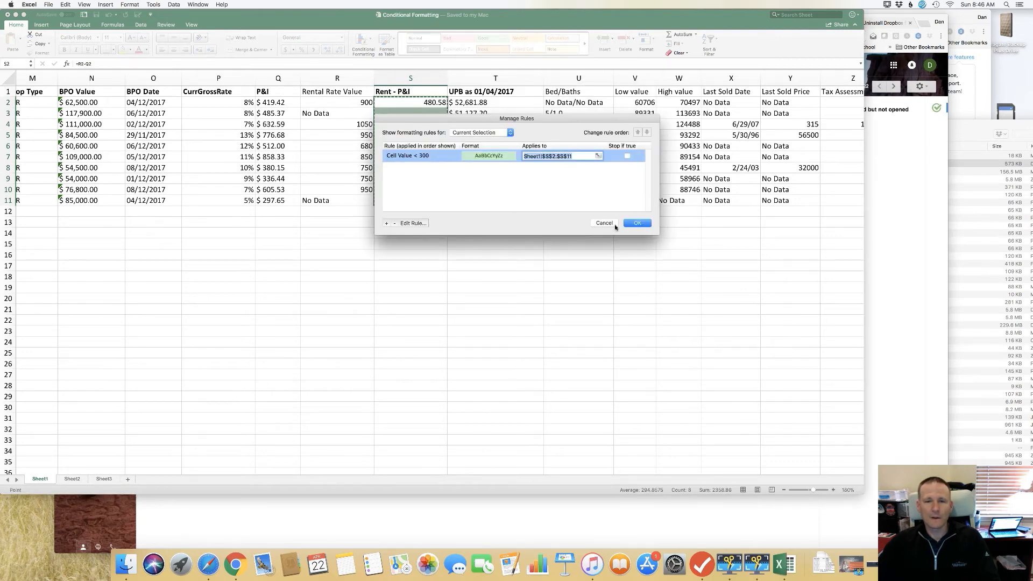
left_click(634, 223)
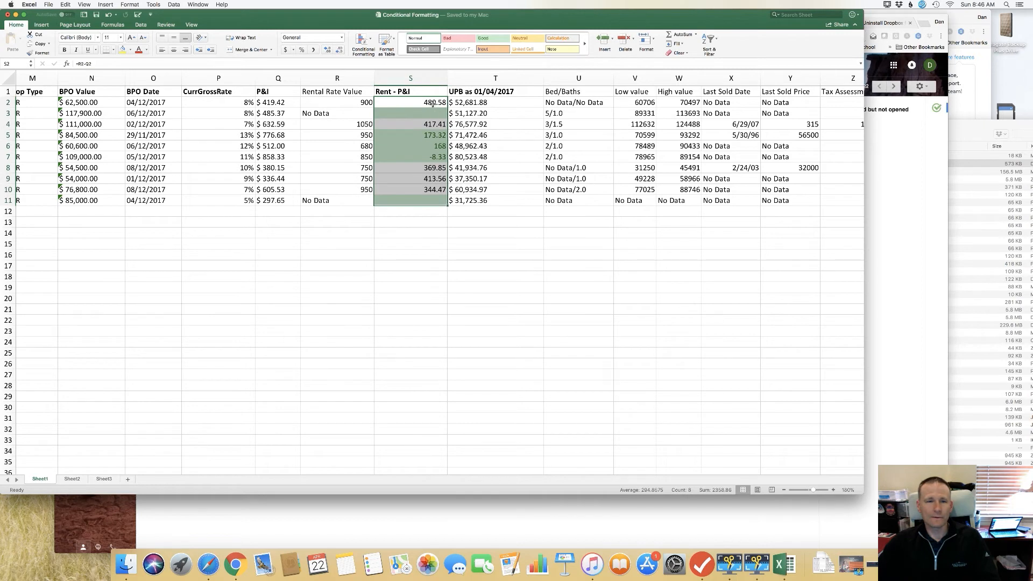
Add orange gradient-fill data bars to the Rent - P&I values in S2:S11.
left_click(364, 52)
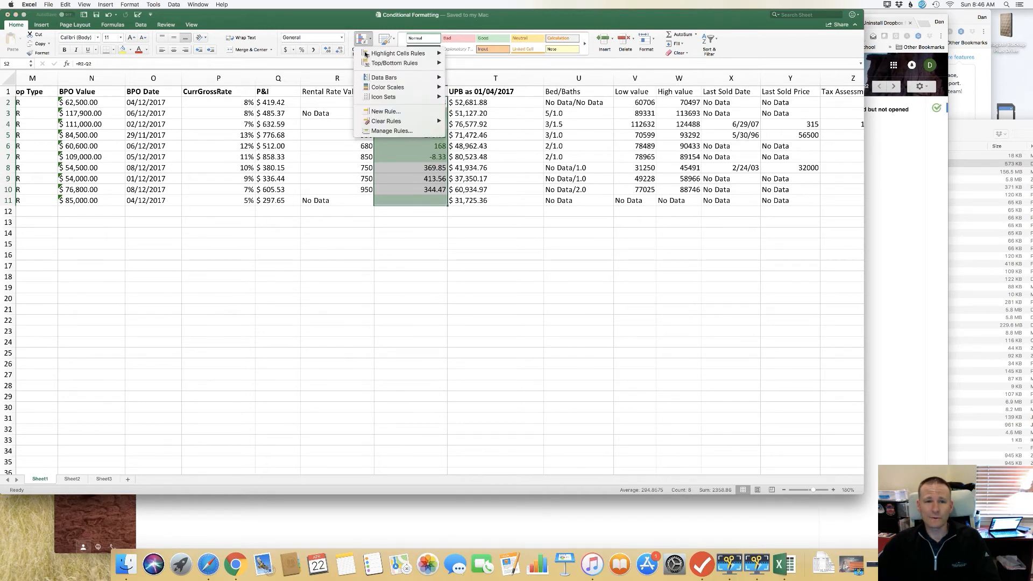
mouse_move(392, 82)
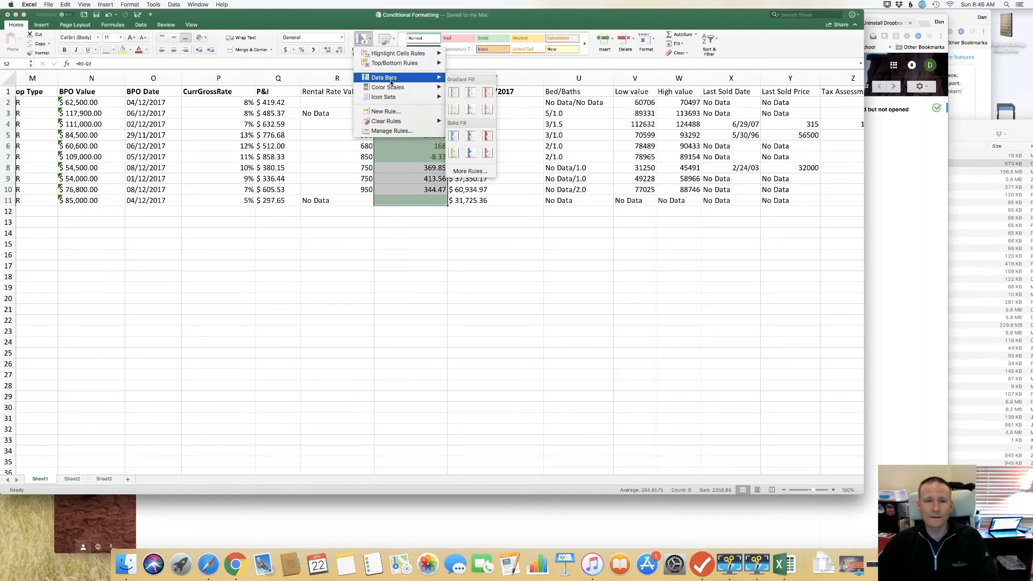
left_click(455, 111)
scroll(459, 150, "down", 1)
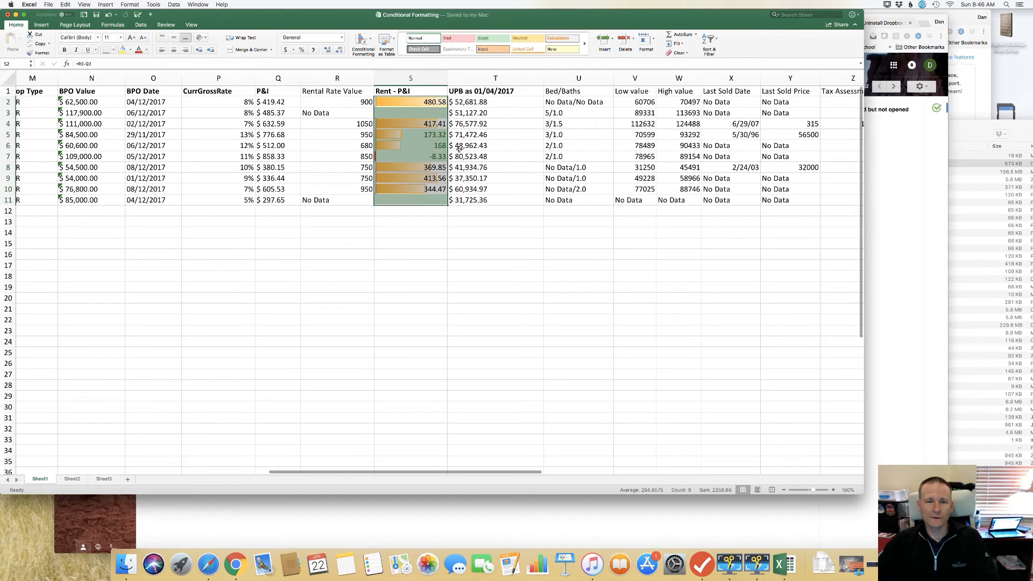
scroll(434, 113, "down", 1)
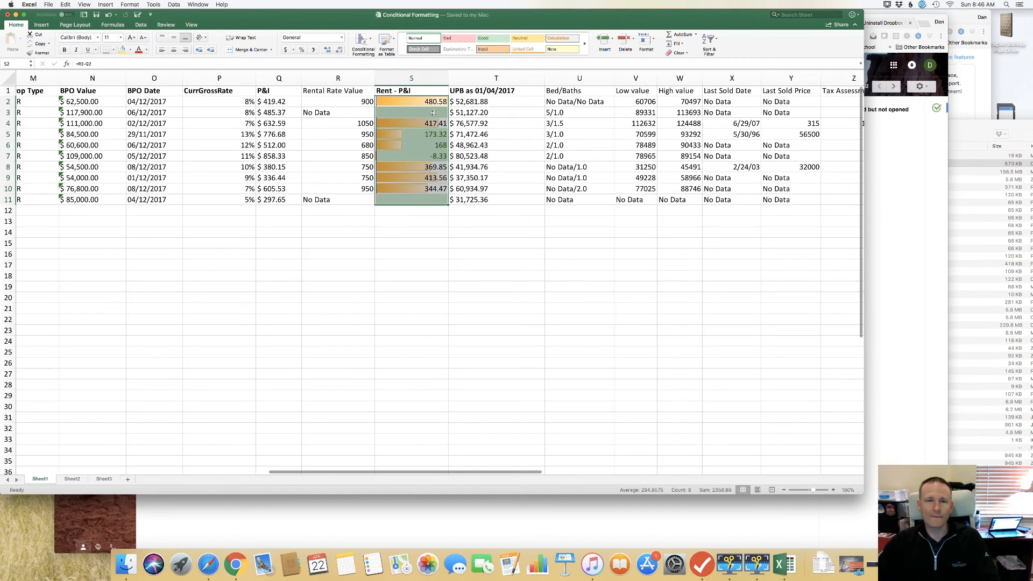
scroll(439, 222, "left", 1)
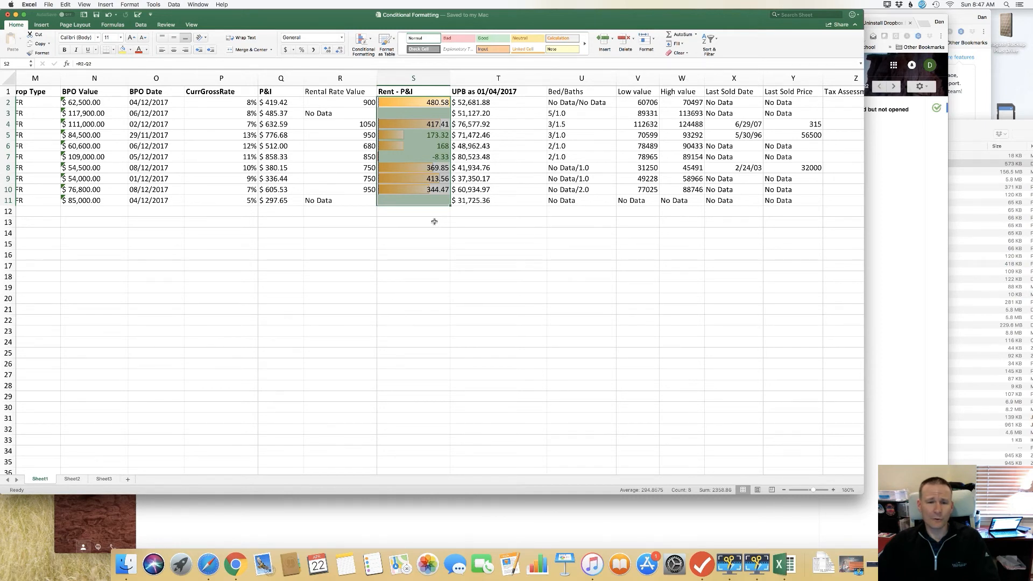
left_click(417, 212)
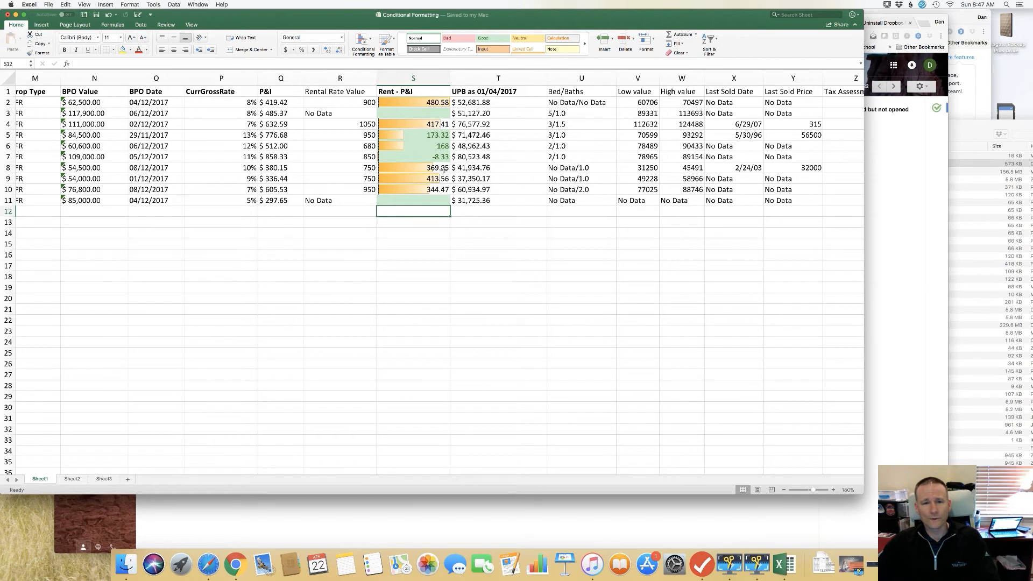
Delete the data bar rule from the conditional formatting of the Rent - P&I values in S2:S11.
left_click_drag(426, 101, 432, 203)
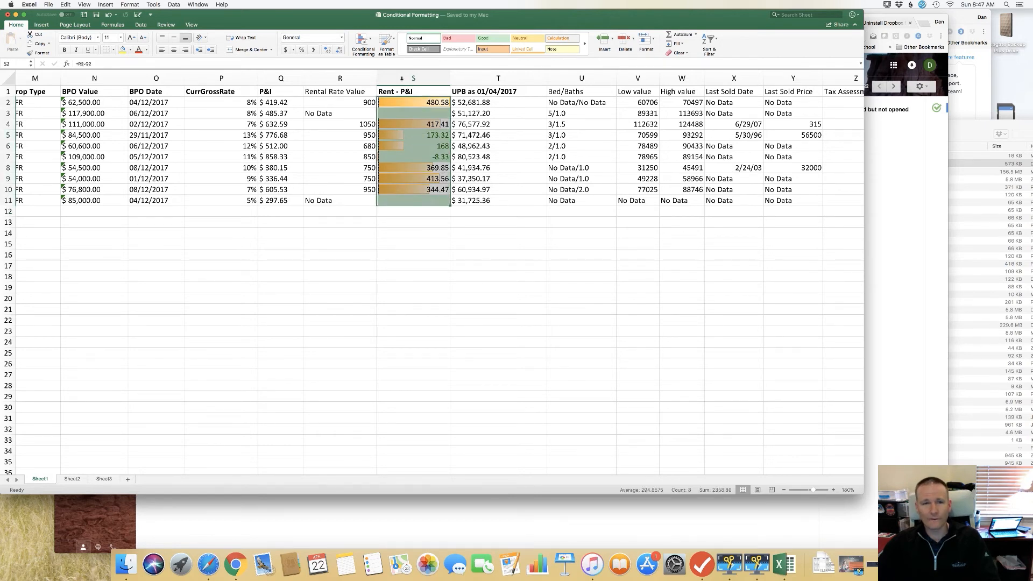
left_click(364, 43)
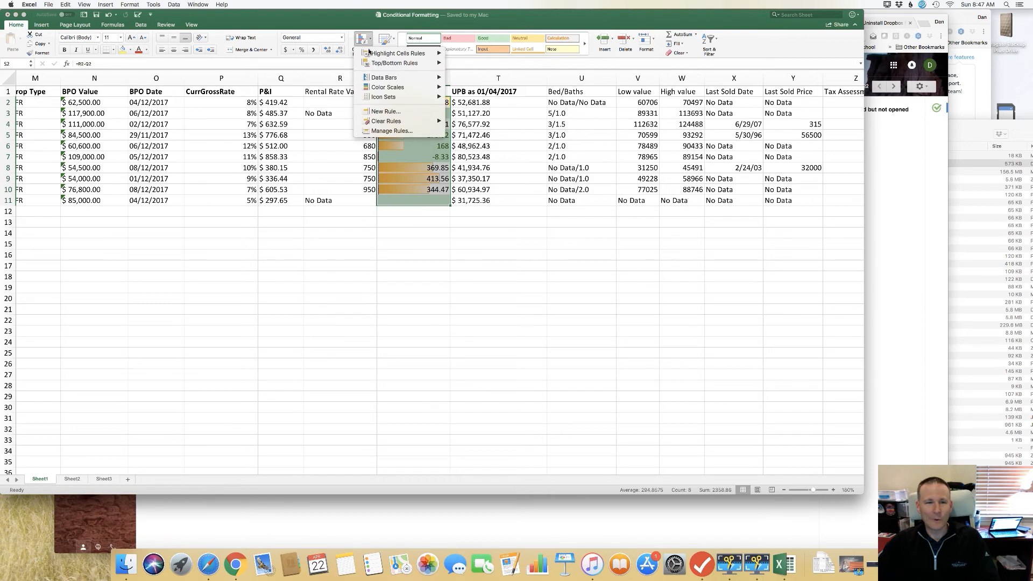
left_click(393, 133)
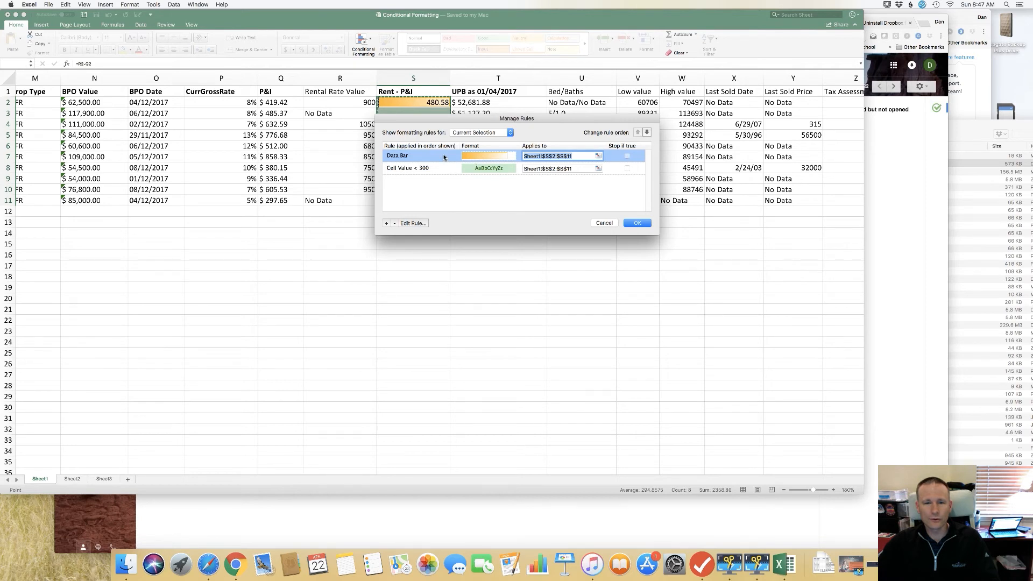
left_click(392, 223)
left_click(637, 223)
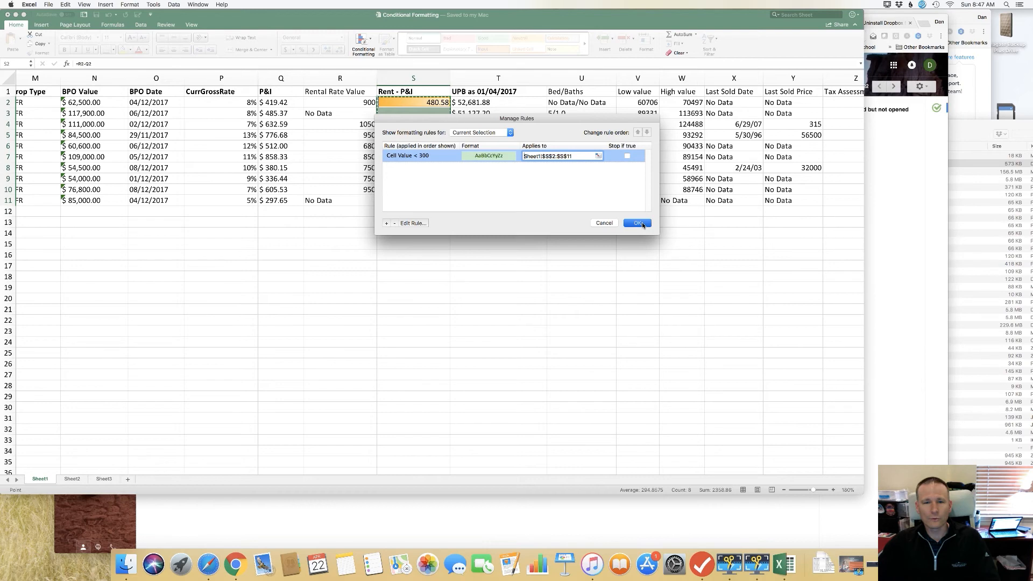
Try the green-yellow-red color scale on the Rent - P&I values in S2:S11, and undo it.
left_click(364, 53)
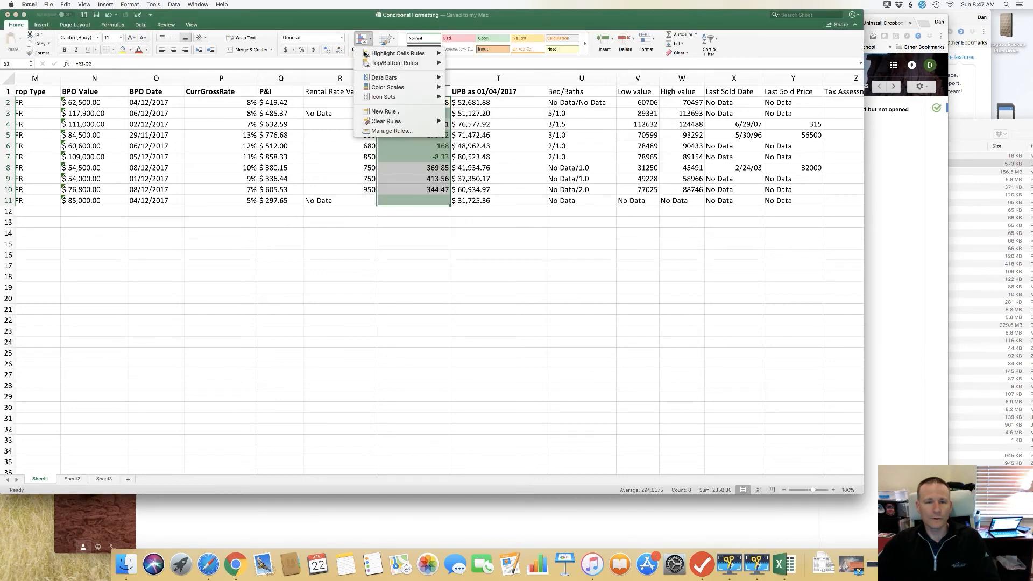
mouse_move(385, 90)
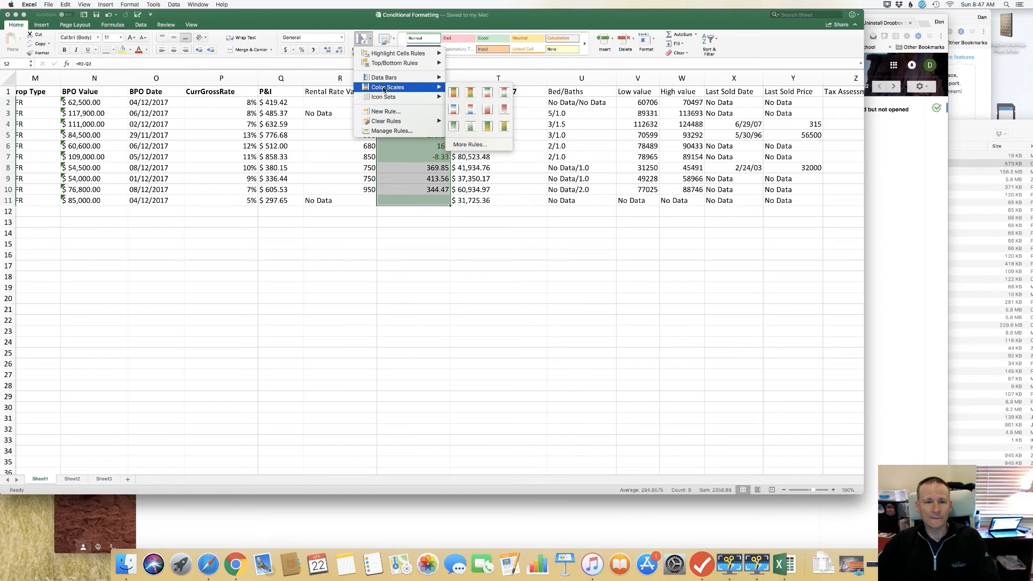
left_click(454, 93)
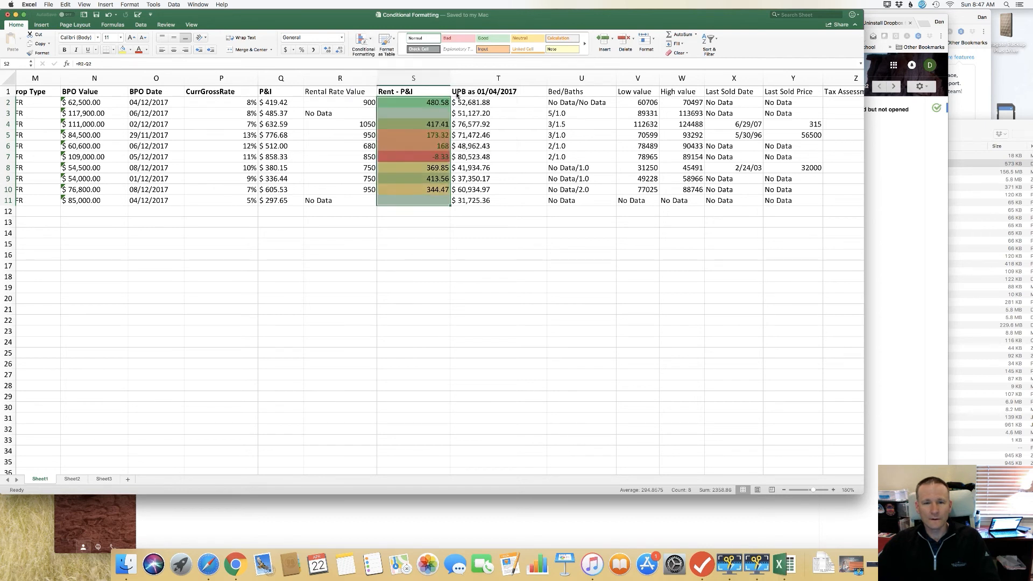
left_click(429, 222)
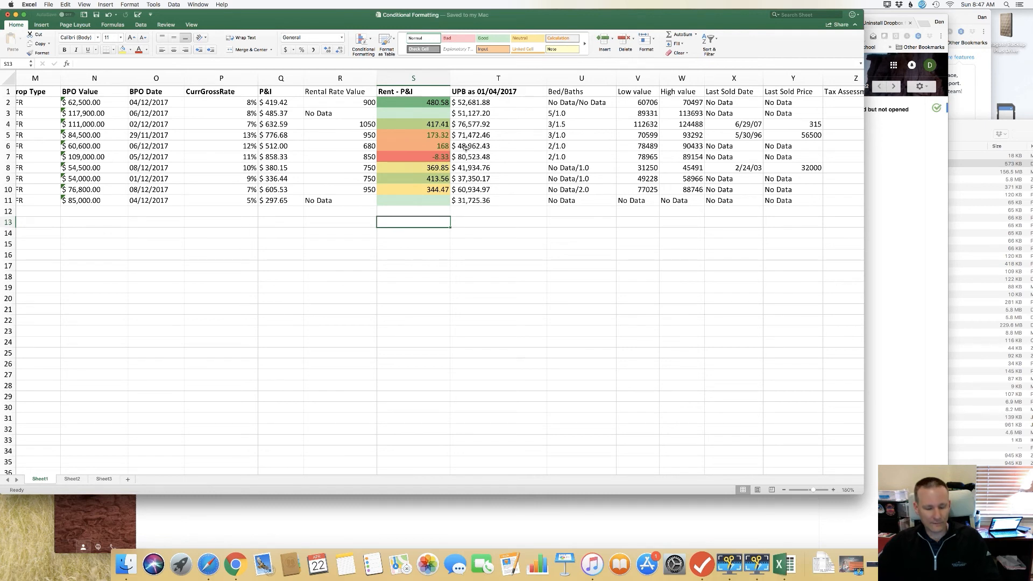
key("super+z")
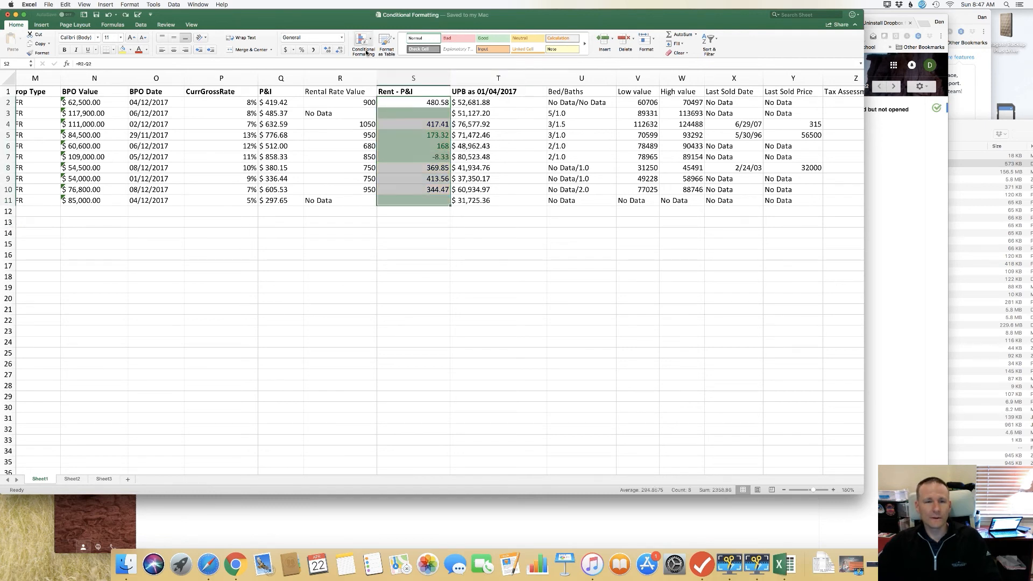
Add the directional icon set of three colored arrows to the Rent - P&I values in S2:S11.
left_click(366, 52)
mouse_move(376, 98)
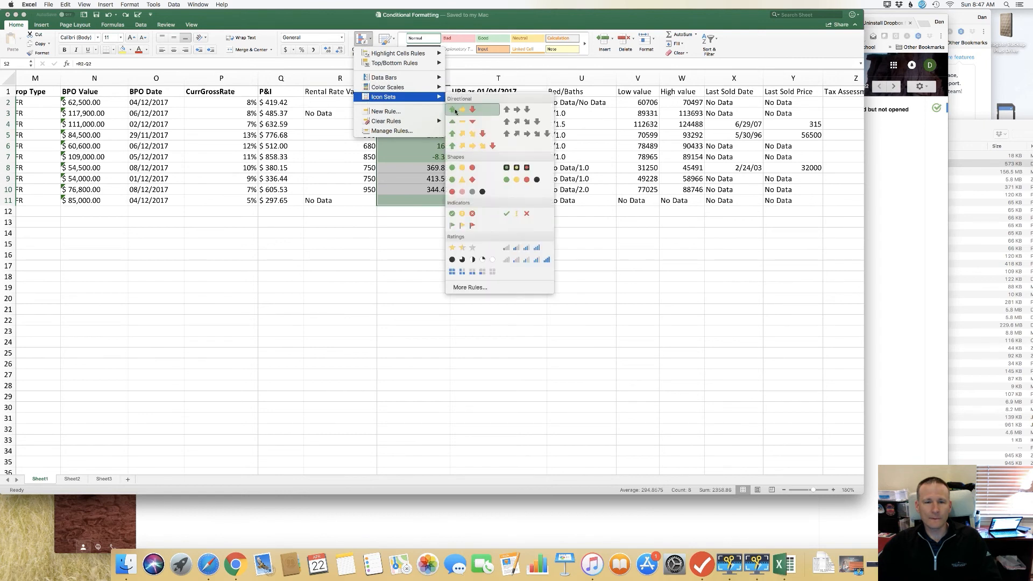
left_click(456, 110)
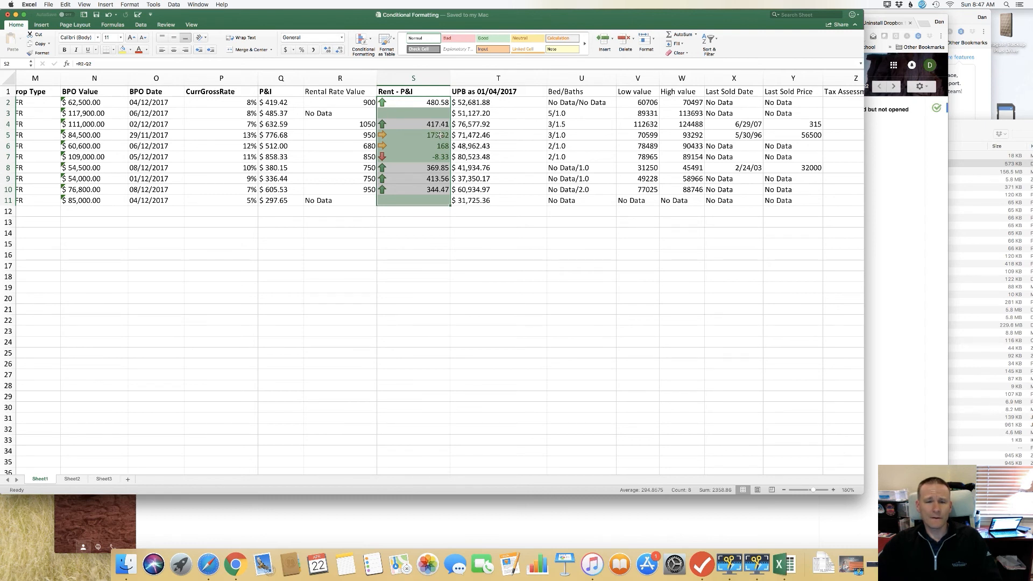
left_click(413, 143)
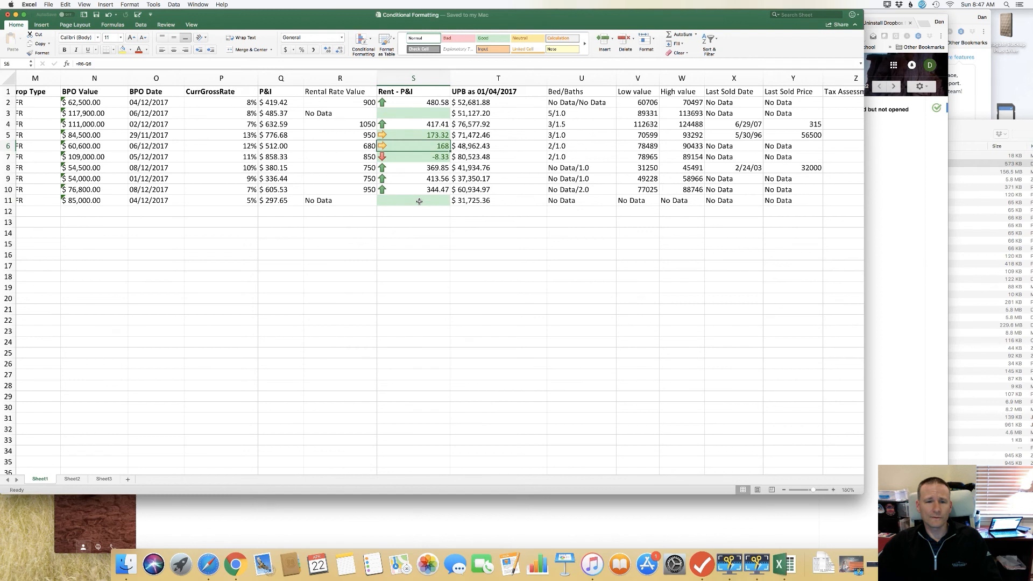